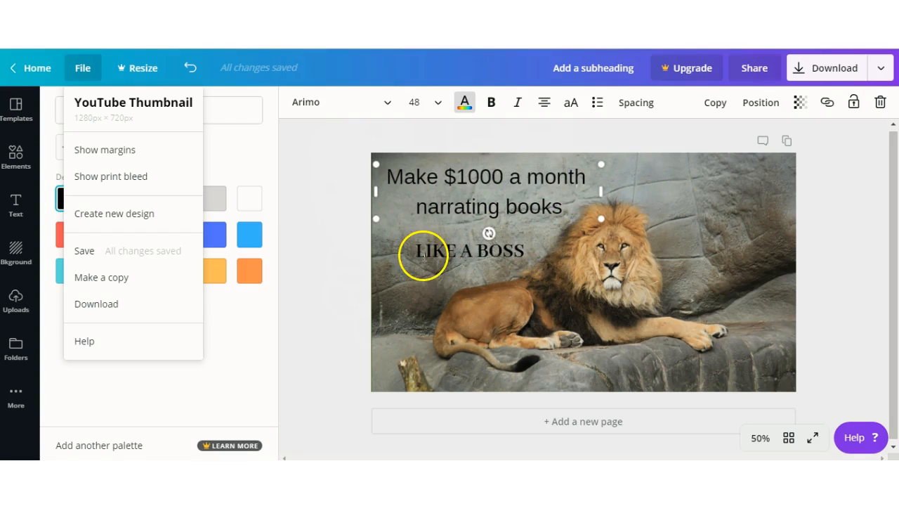
Create a new blank design of the YouTube Thumbnail type, found by searching the design types for "youtube thumbnail".
left_click(310, 138)
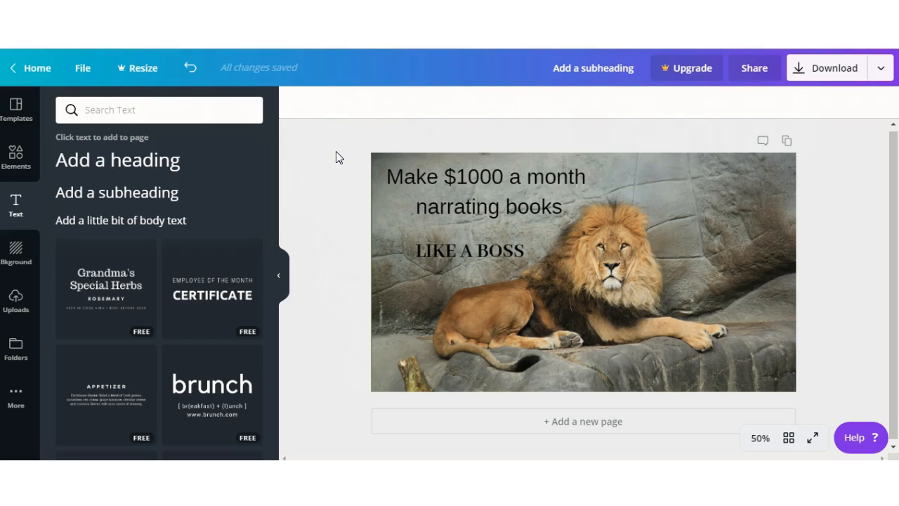
left_click(79, 68)
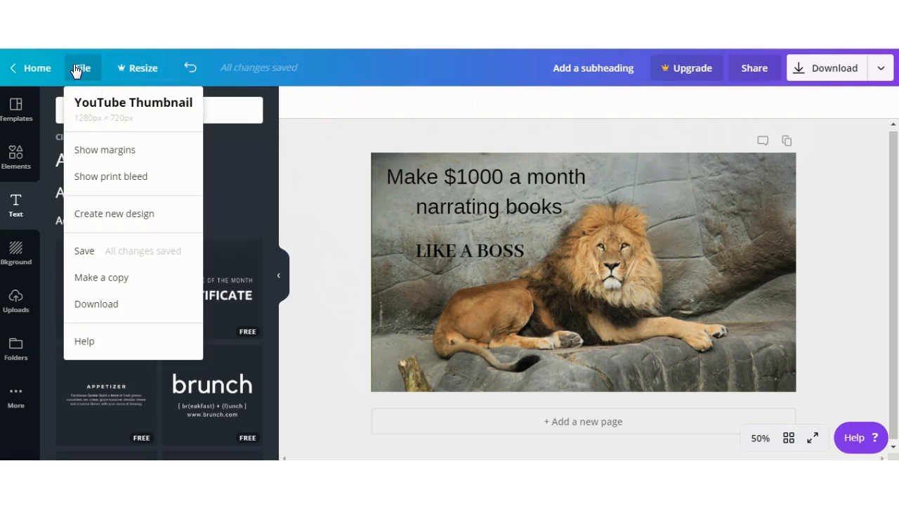
left_click(129, 218)
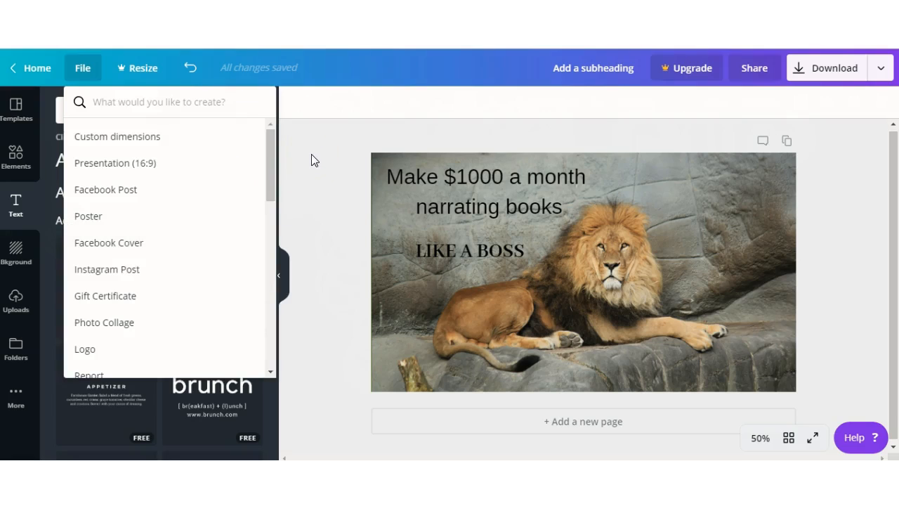
left_click_drag(272, 172, 268, 291)
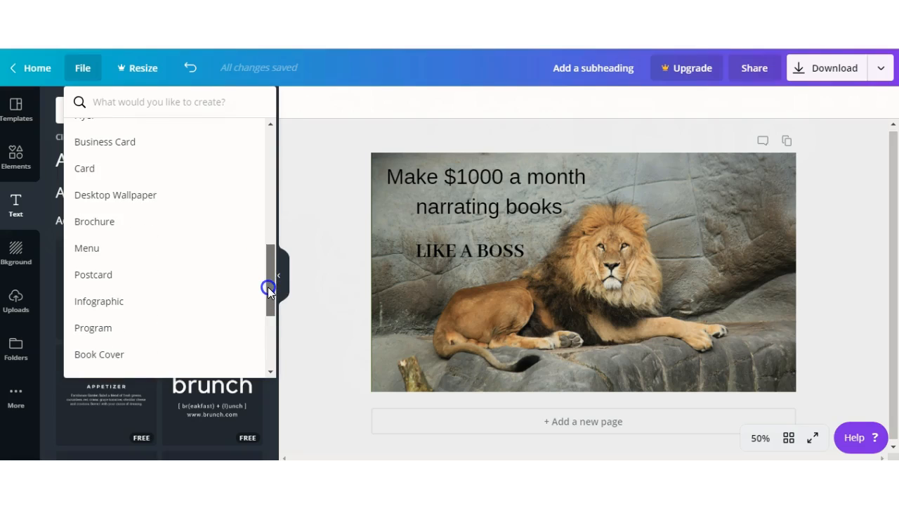
left_click(188, 102)
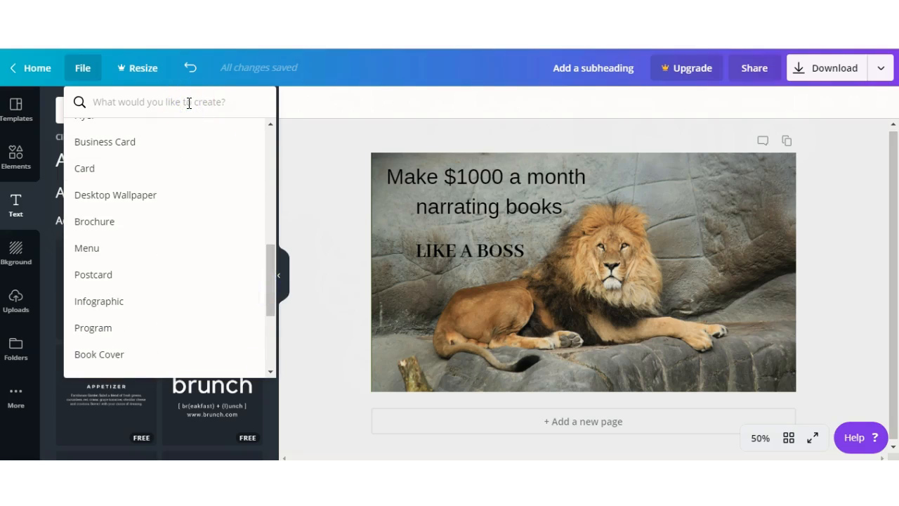
type("youtube")
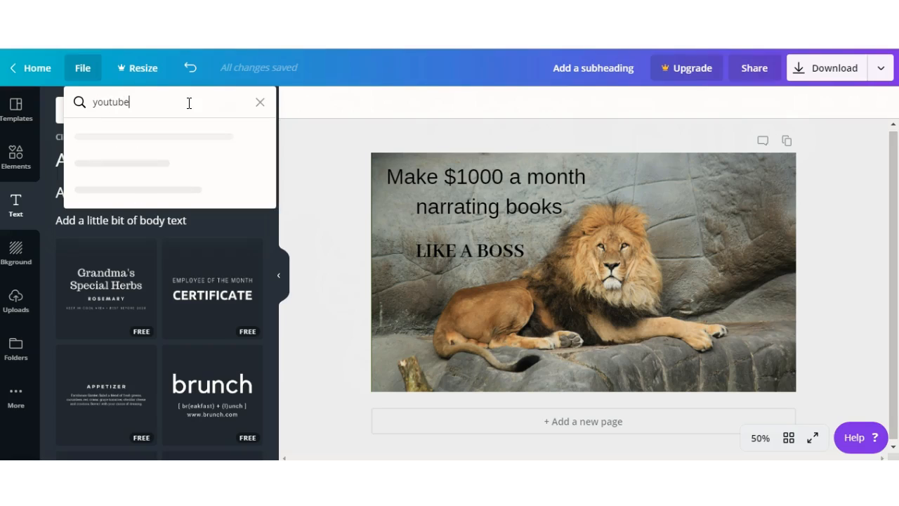
type(" thumbna")
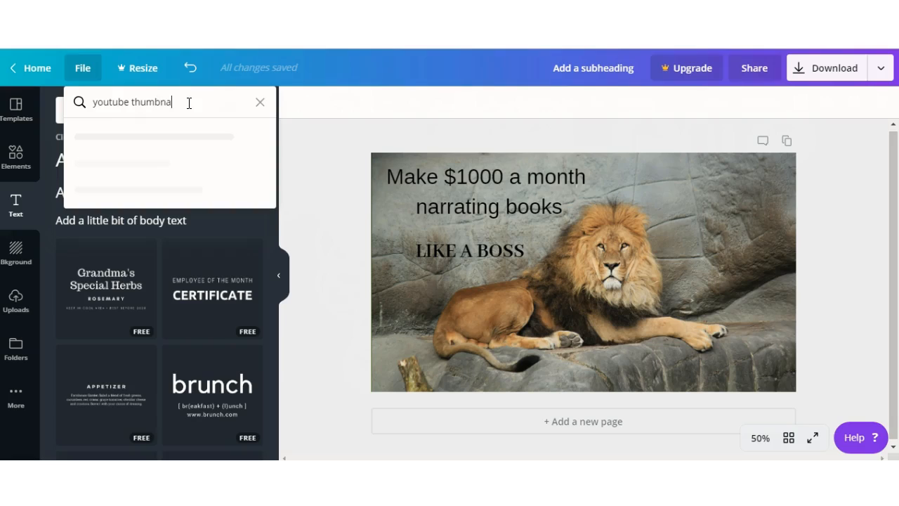
type("il")
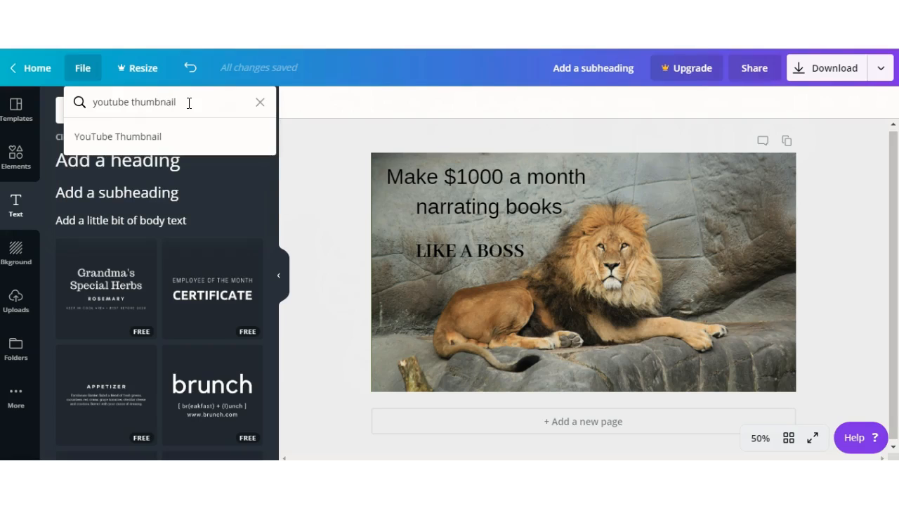
left_click(158, 140)
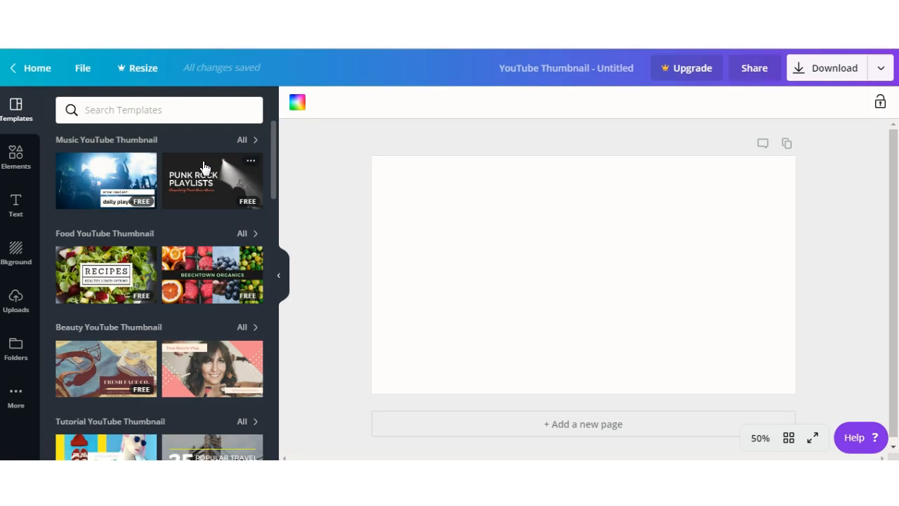
Browse the available YouTube thumbnail templates, from the themed categories down through the full list.
left_click(262, 249)
left_click(275, 193)
left_click_drag(274, 193, 277, 450)
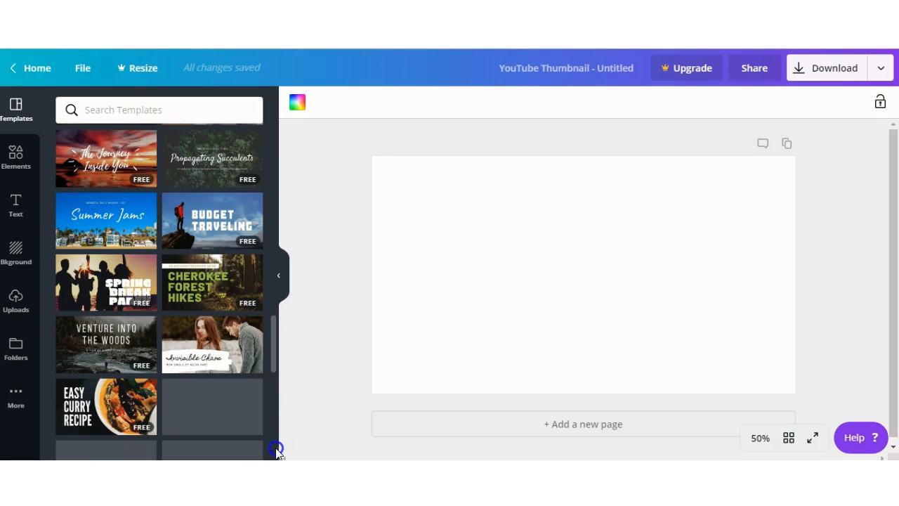
left_click_drag(275, 331, 275, 431)
left_click_drag(273, 384, 277, 425)
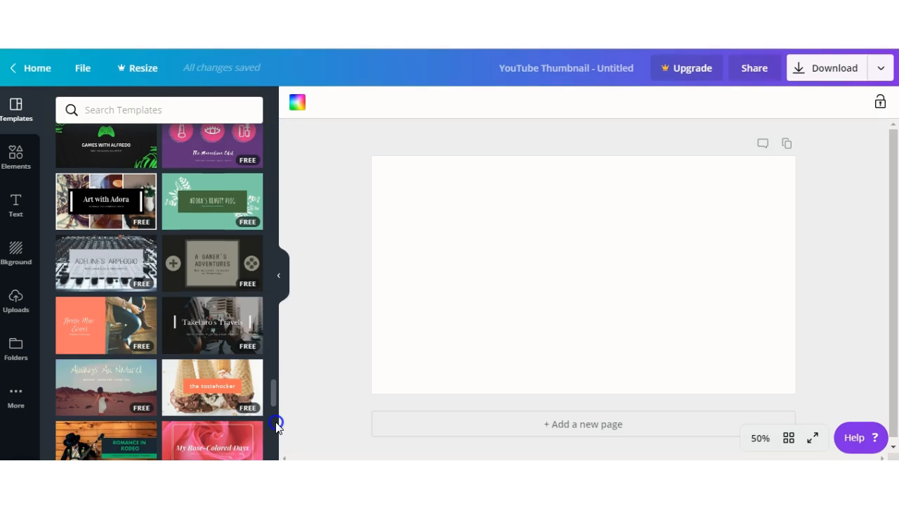
left_click_drag(274, 388, 278, 434)
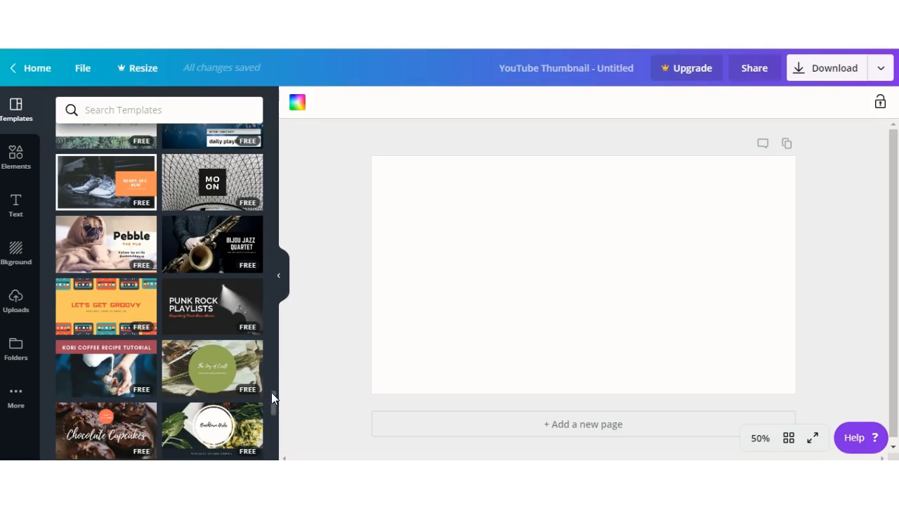
Search the templates for "free photos" and look through the results.
left_click(155, 110)
type("free photos")
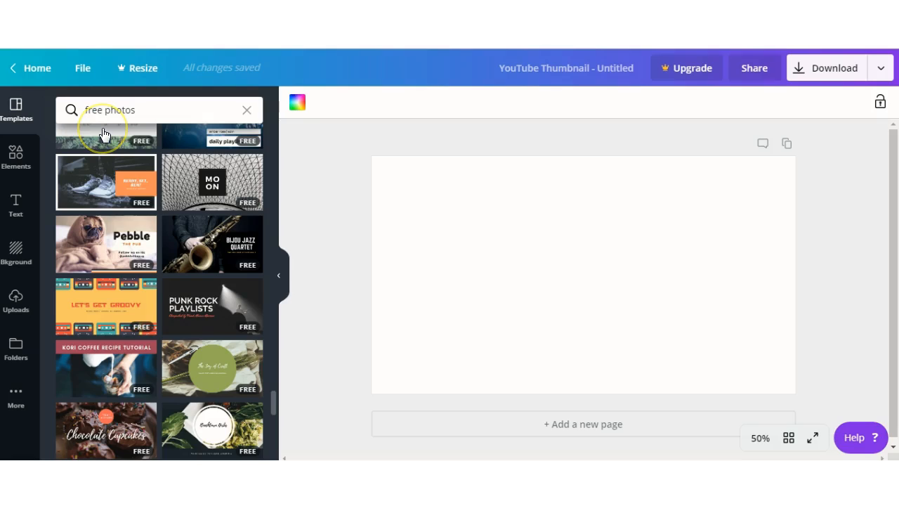
left_click(72, 109)
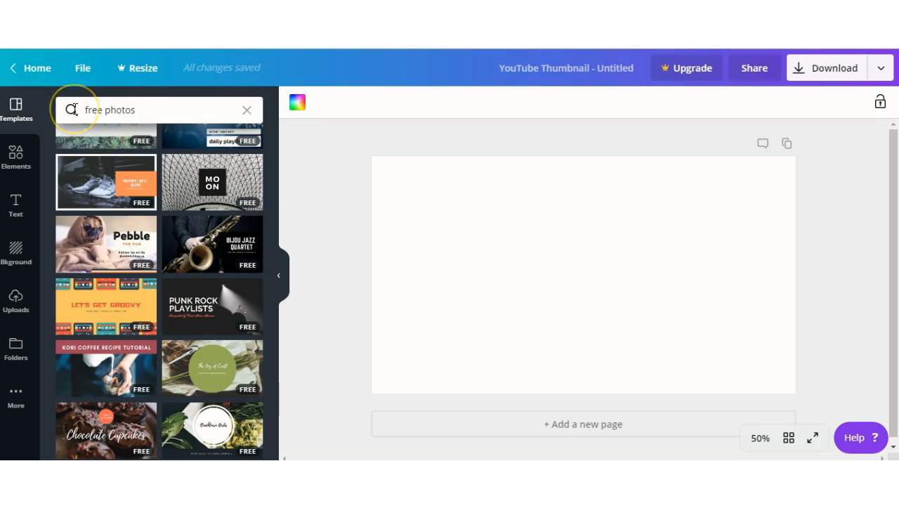
left_click(143, 109)
key("Return")
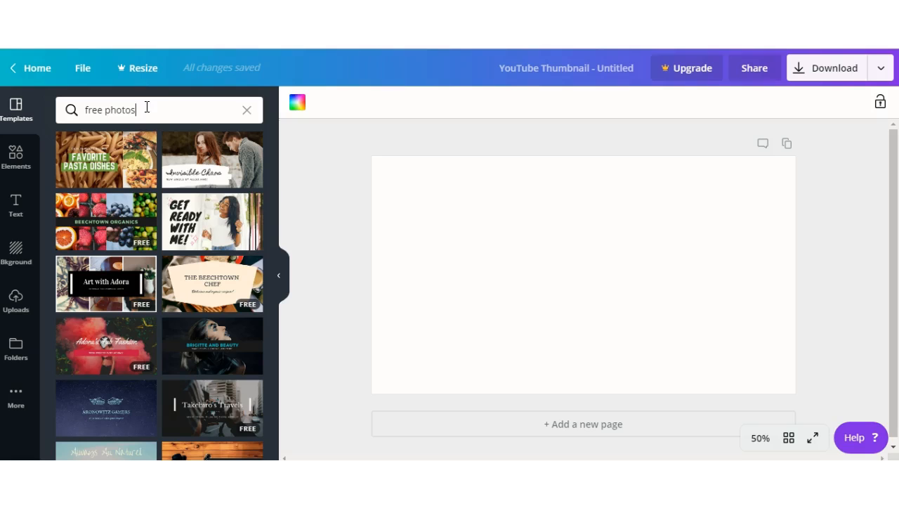
left_click_drag(273, 234, 261, 438)
left_click(16, 347)
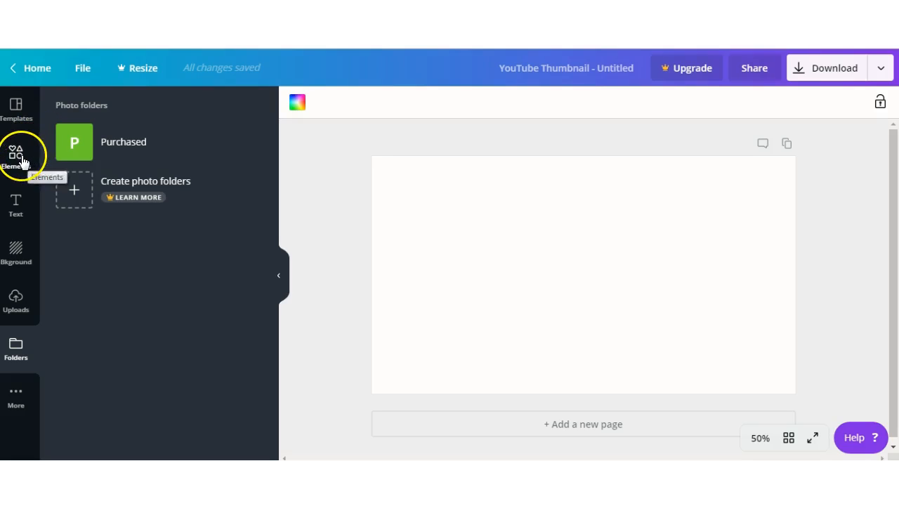
left_click(85, 72)
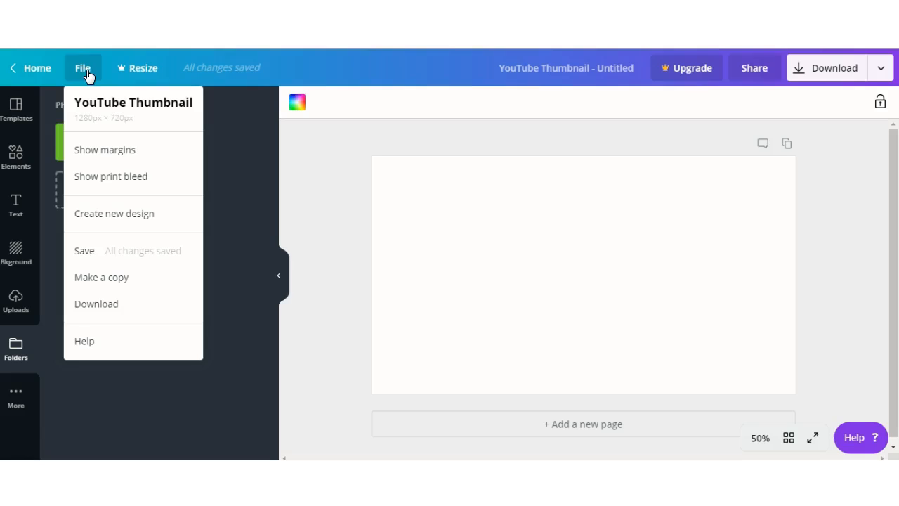
left_click(293, 55)
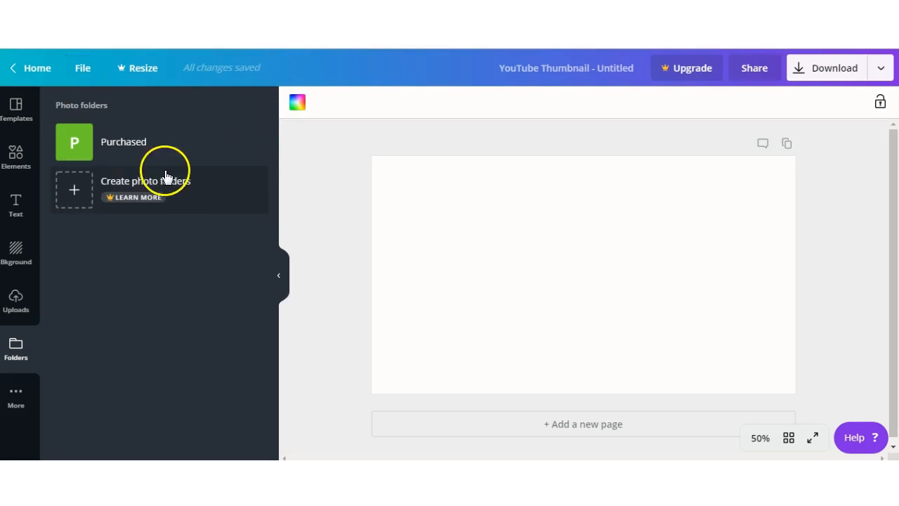
Return to the "free photos" template results and look further down the list.
left_click(11, 113)
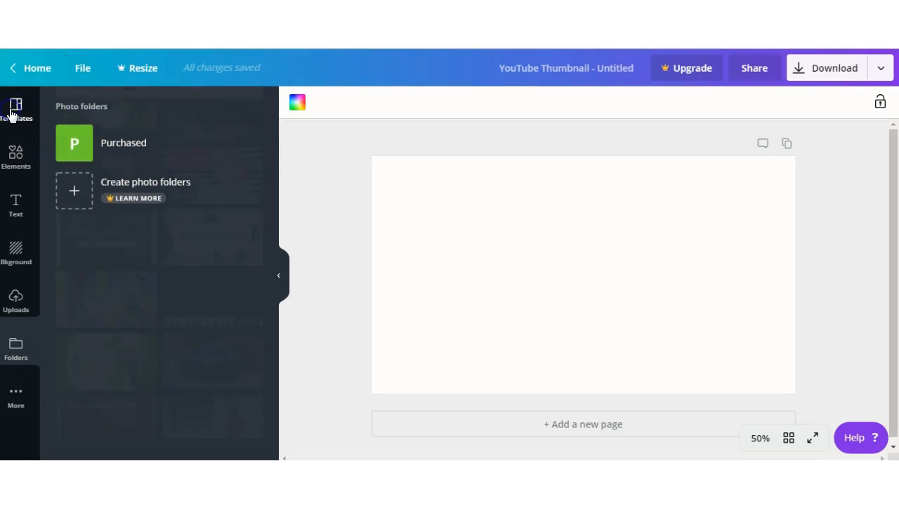
left_click(207, 162)
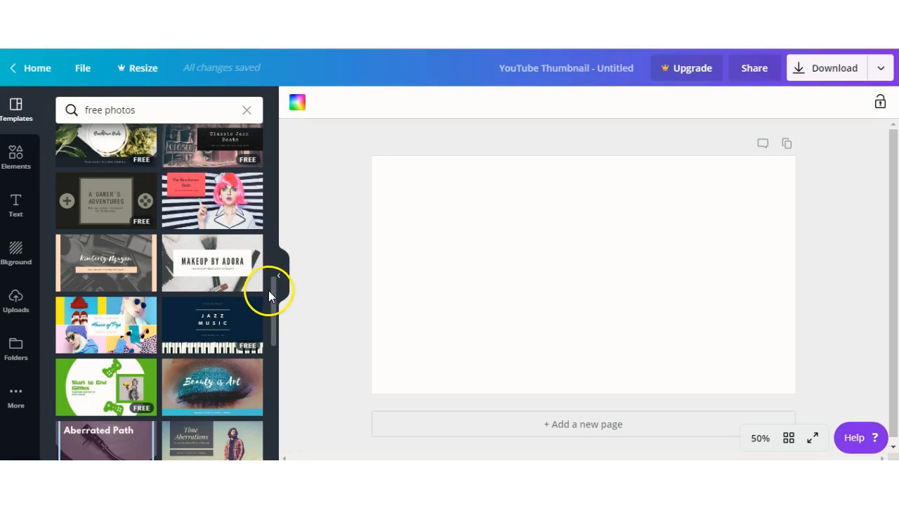
left_click_drag(277, 287, 281, 417)
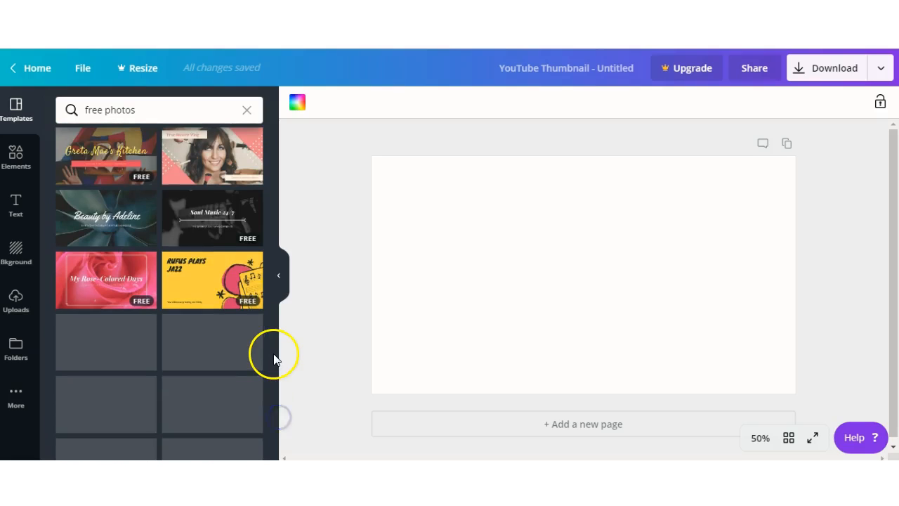
left_click(276, 440)
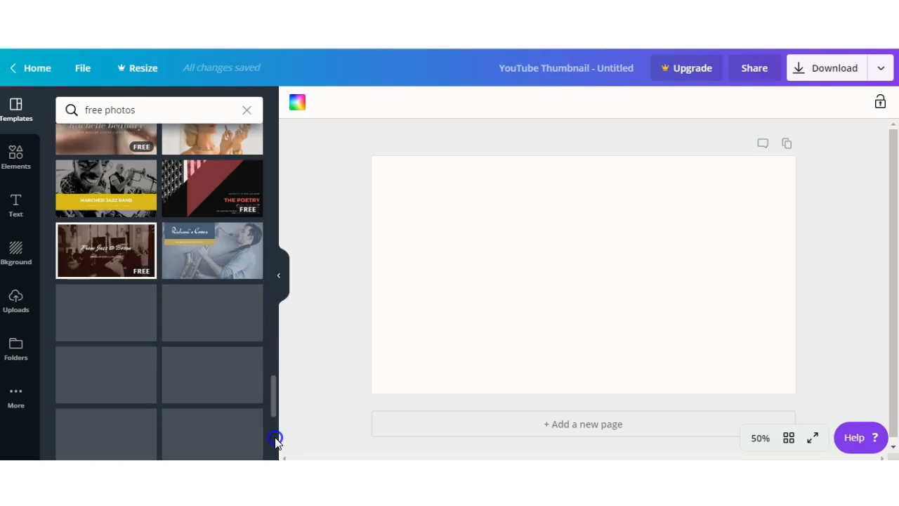
Look through the additional Canva apps and examine the Images Pro description and offer, then close it.
left_click(17, 397)
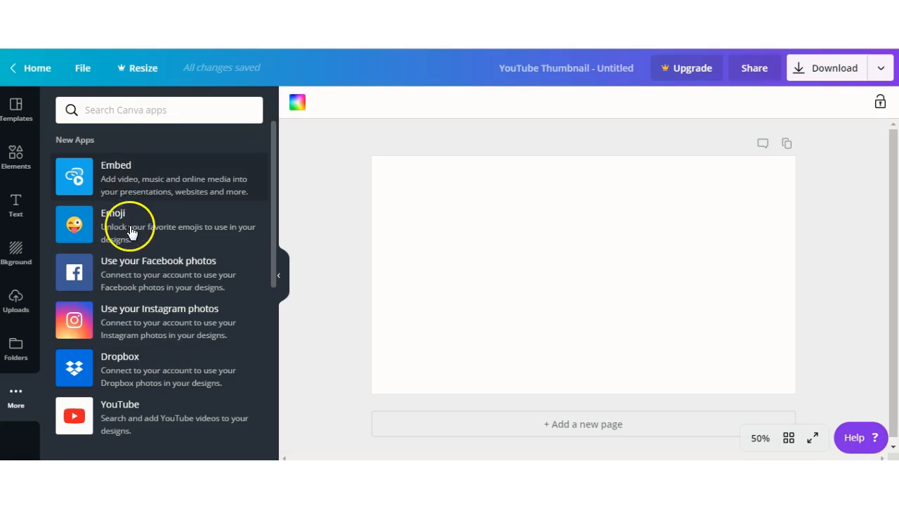
left_click_drag(273, 276, 275, 447)
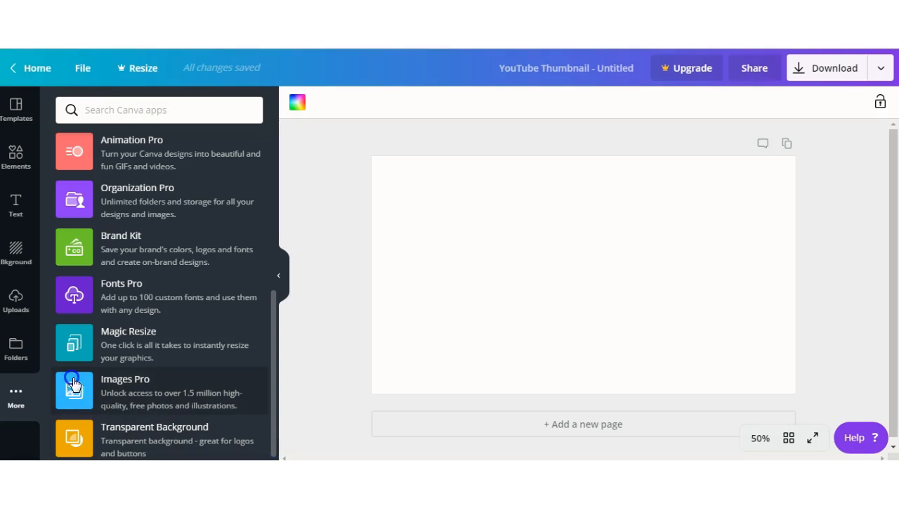
left_click(129, 404)
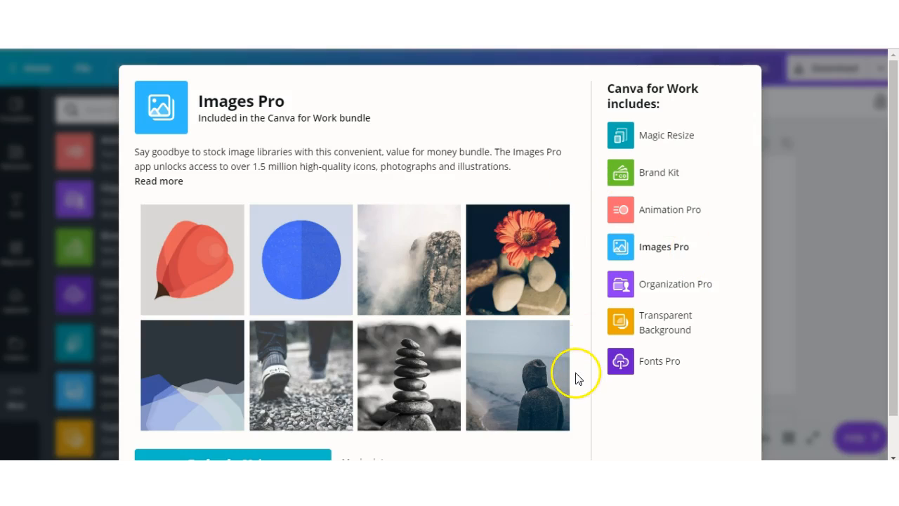
left_click(515, 53)
left_click(418, 182)
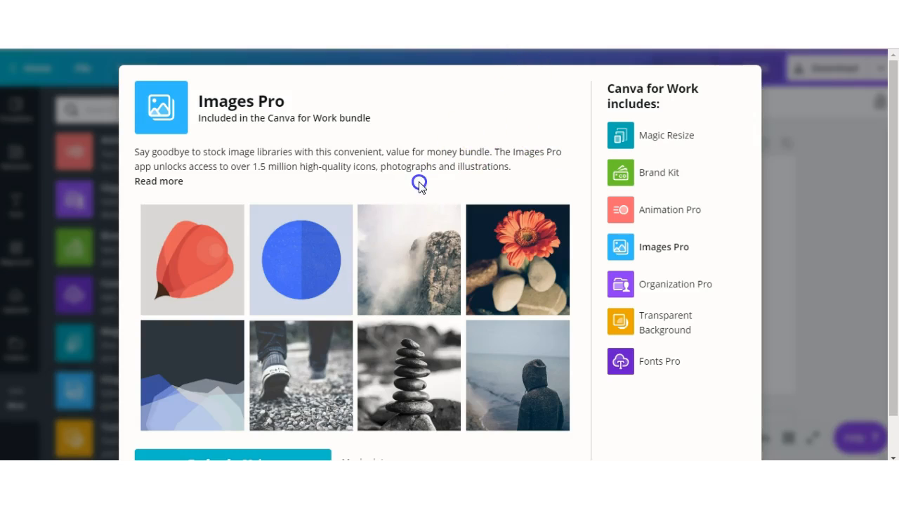
left_click_drag(894, 203, 891, 309)
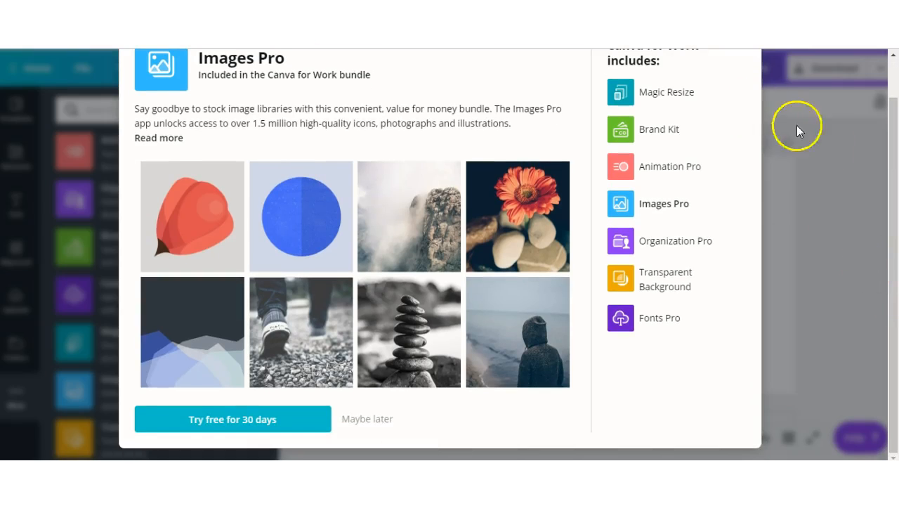
left_click_drag(887, 302, 892, 92)
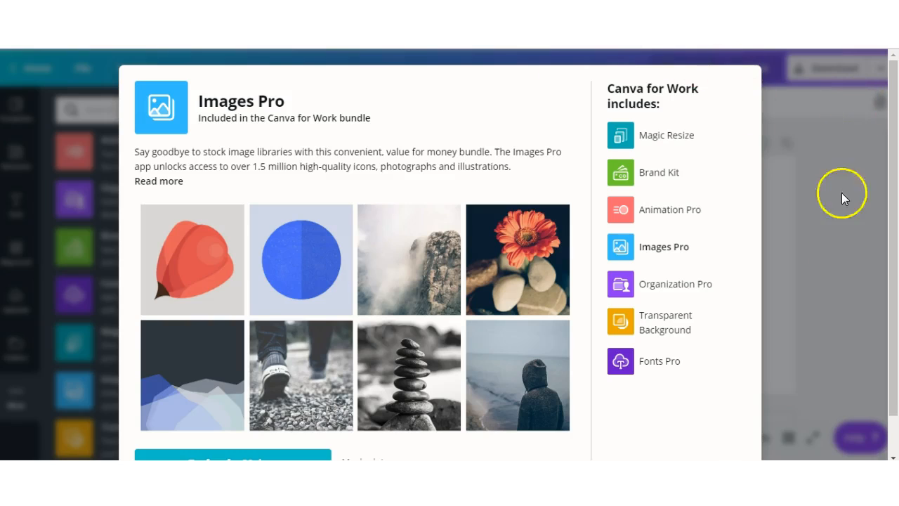
left_click(28, 139)
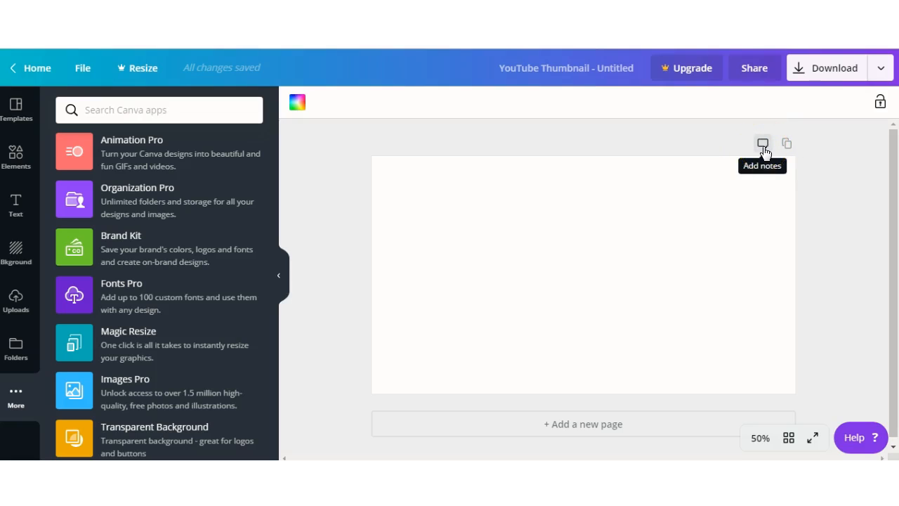
left_click_drag(894, 240, 894, 344)
left_click_drag(274, 321, 272, 112)
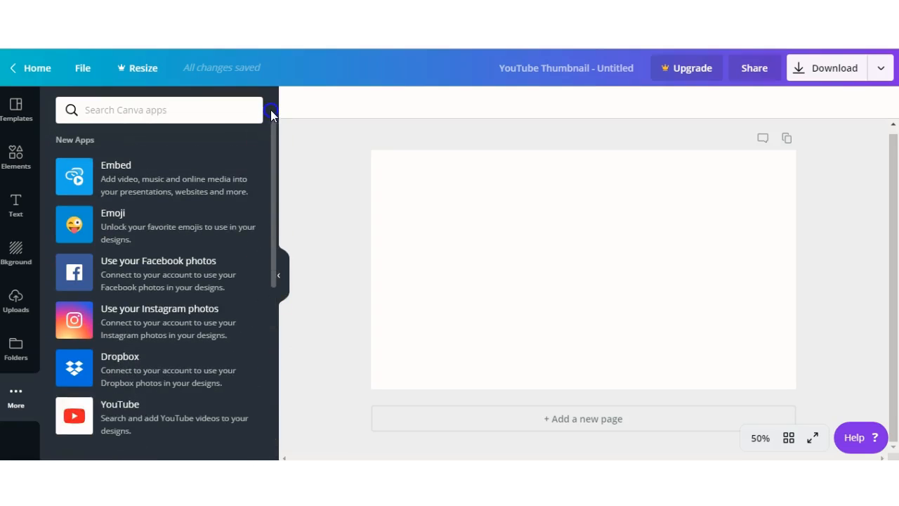
left_click(280, 277)
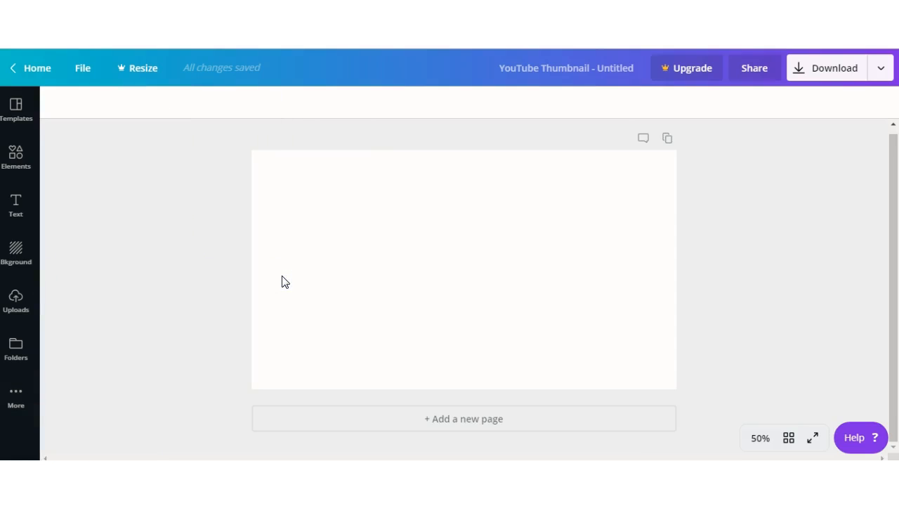
Browse the photo categories in the elements library and add the free Tropics photo of feet in the sea to the page.
left_click(29, 164)
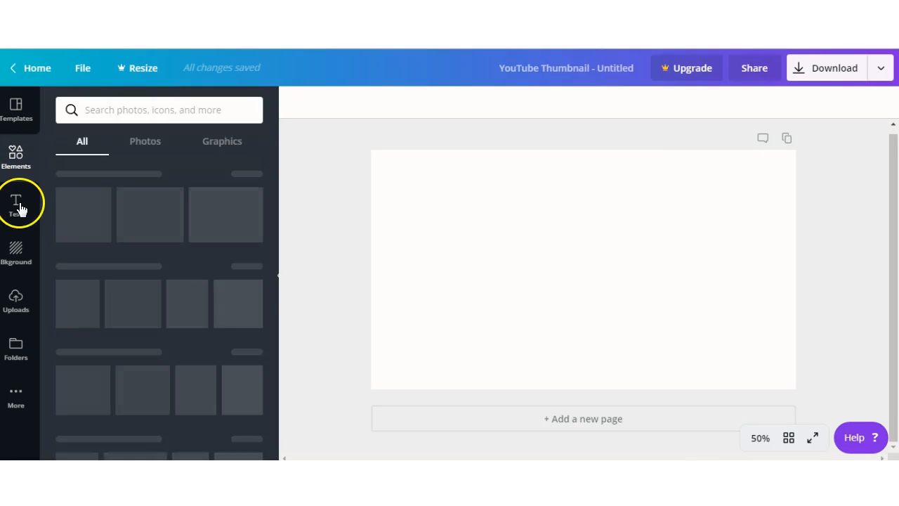
left_click(153, 143)
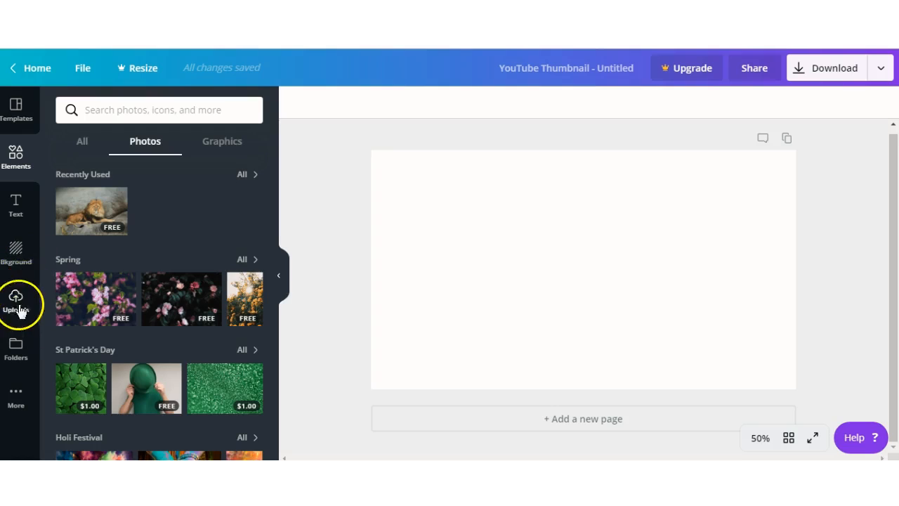
left_click(19, 151)
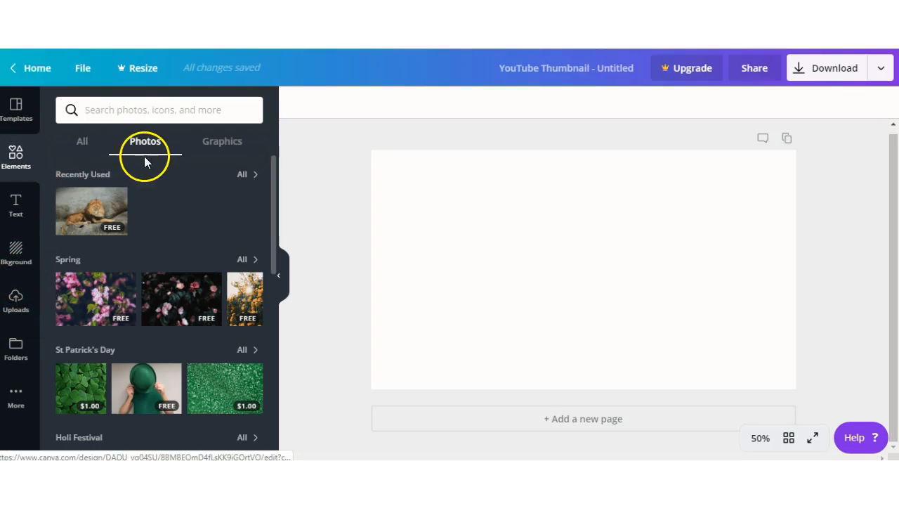
left_click_drag(276, 263, 273, 429)
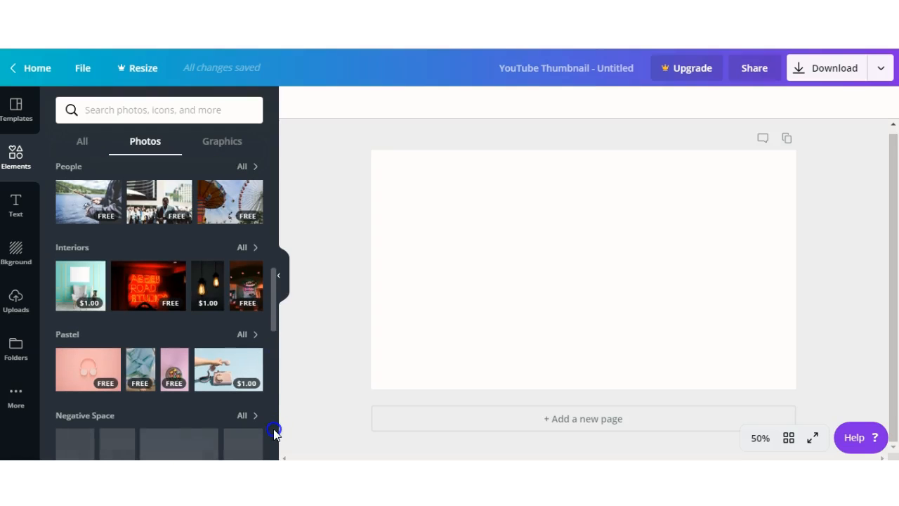
scroll(279, 307, "up", 5)
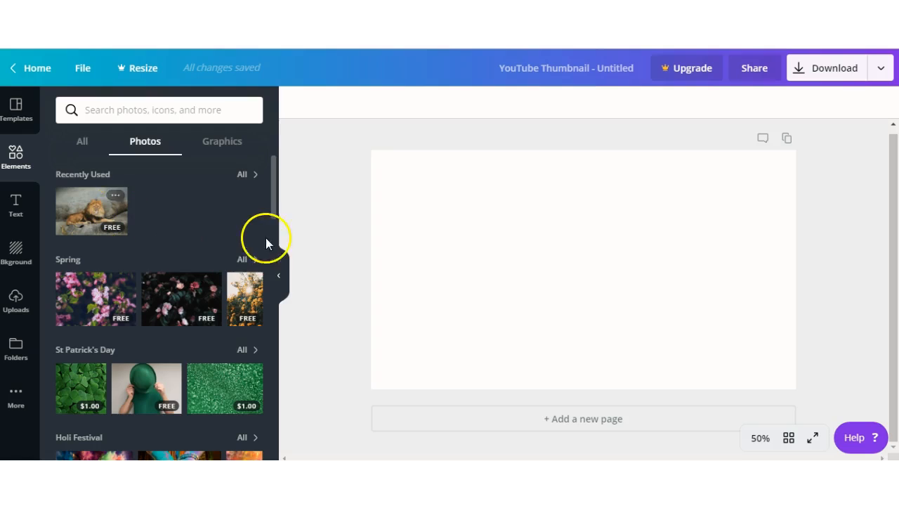
left_click_drag(273, 210, 268, 327)
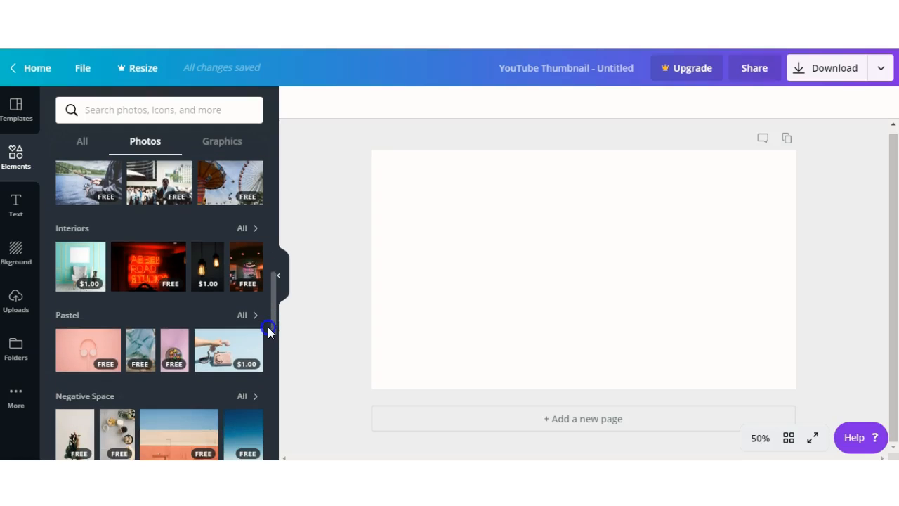
left_click_drag(268, 327, 279, 406)
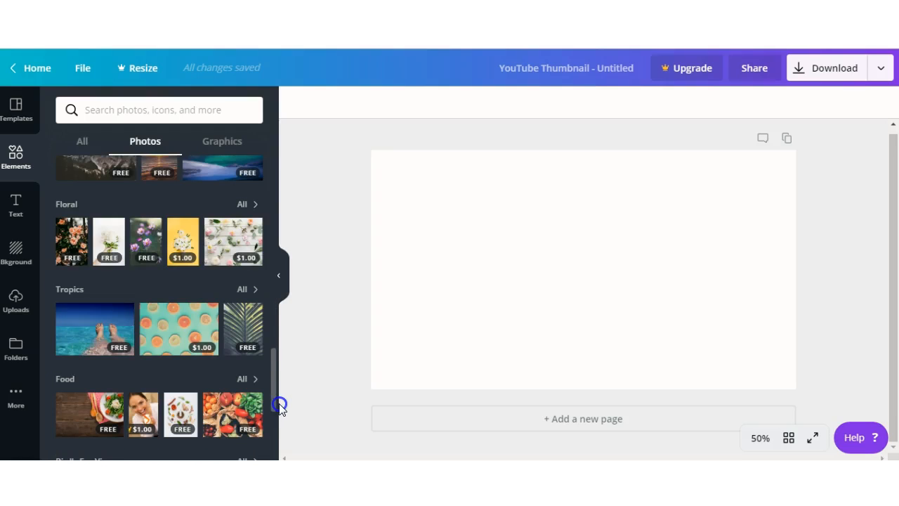
left_click_drag(273, 367, 281, 398)
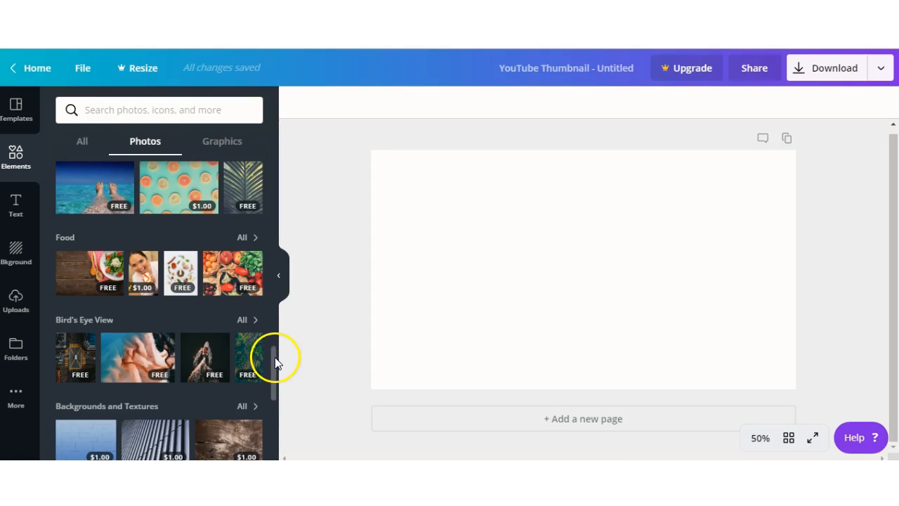
left_click_drag(271, 361, 276, 383)
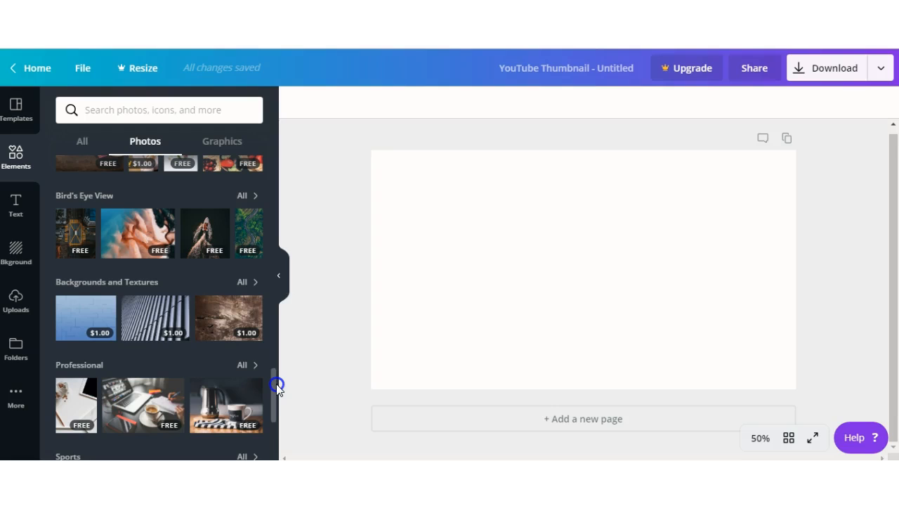
left_click_drag(277, 386, 267, 346)
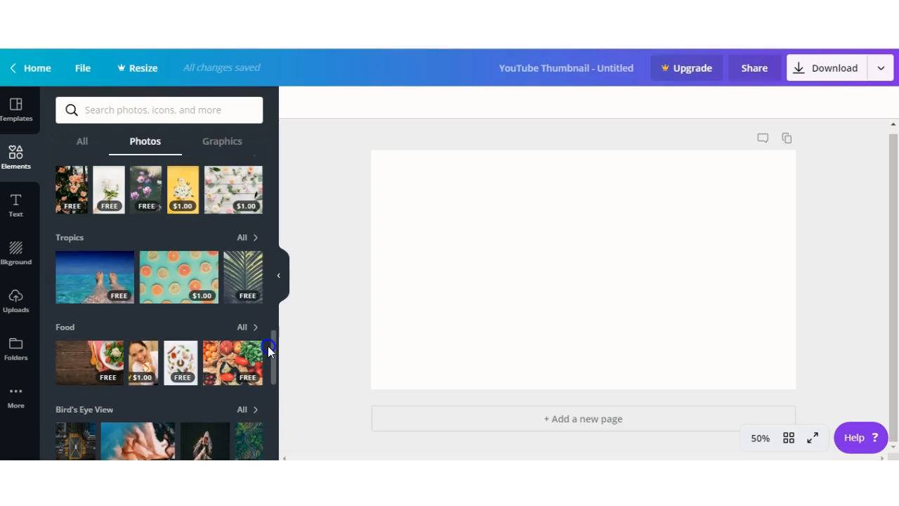
left_click(100, 262)
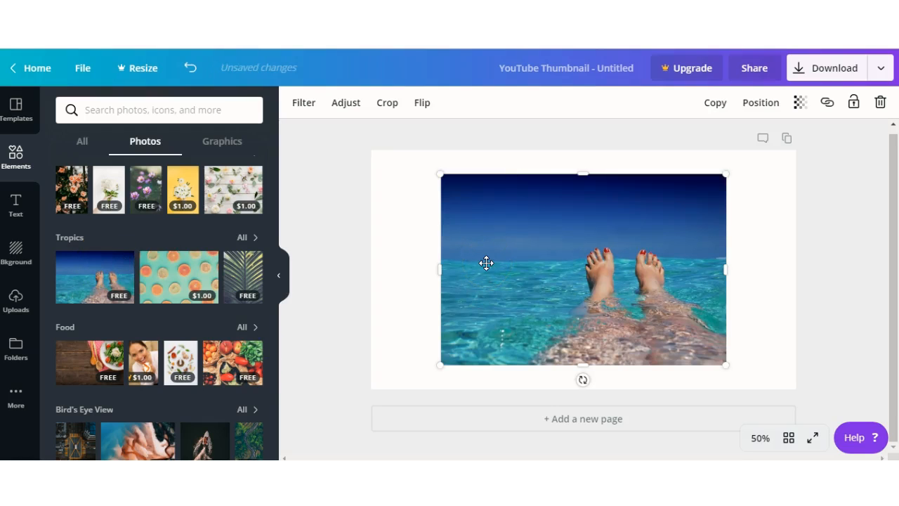
Enlarge the feet-in-the-sea photo across the page to a width of about 1,272.
left_click(550, 249)
left_click(458, 197)
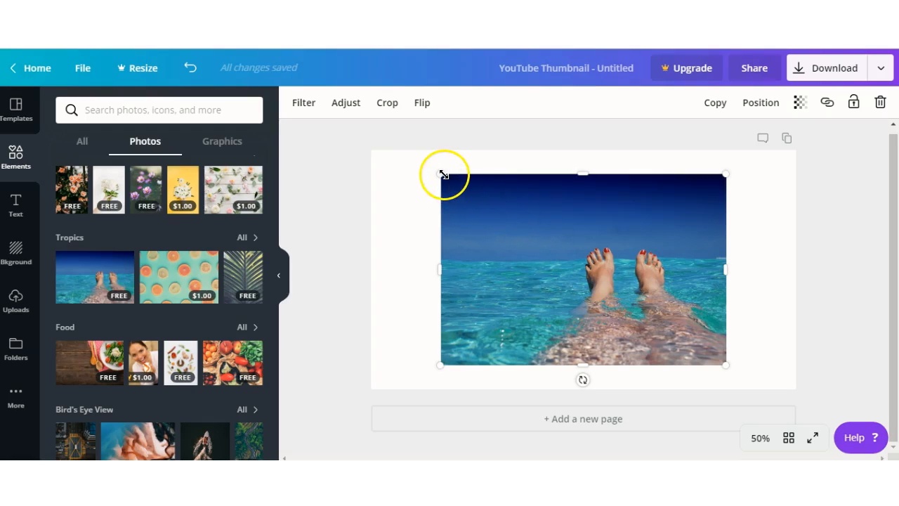
left_click_drag(408, 174, 333, 209)
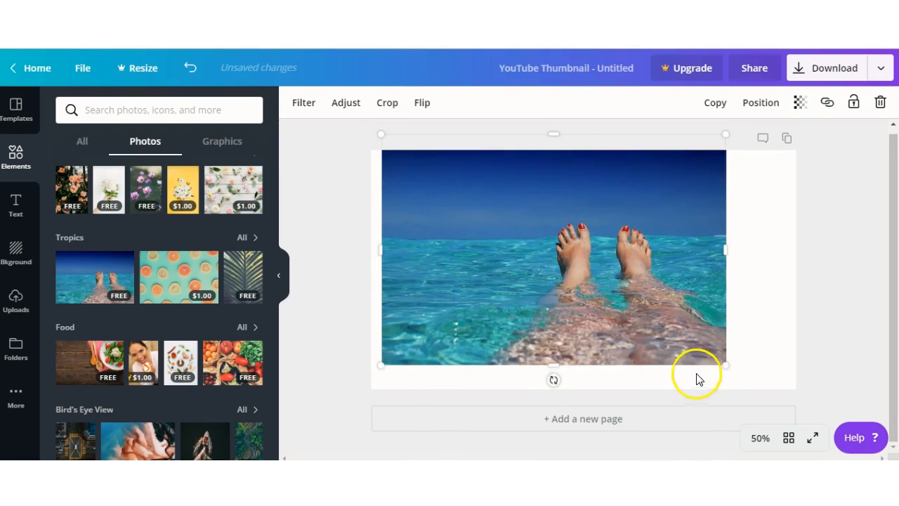
left_click_drag(750, 394, 780, 436)
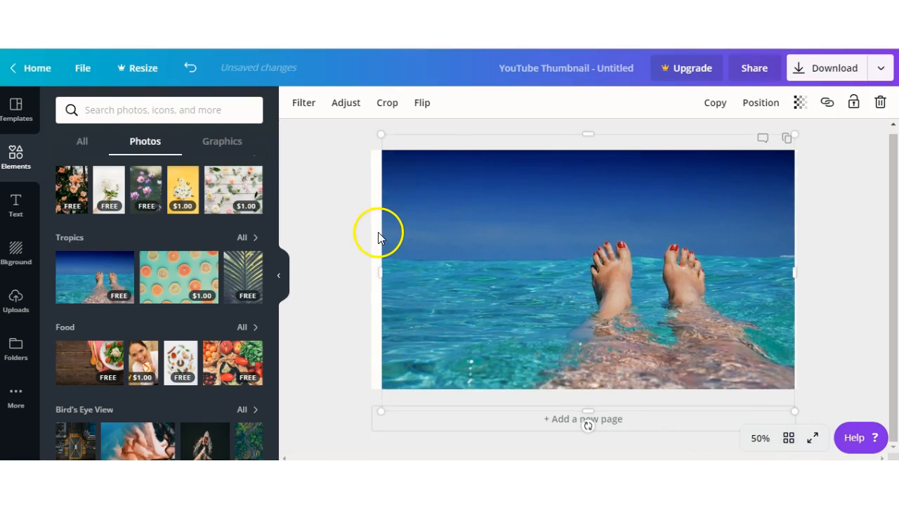
left_click_drag(376, 274, 372, 275)
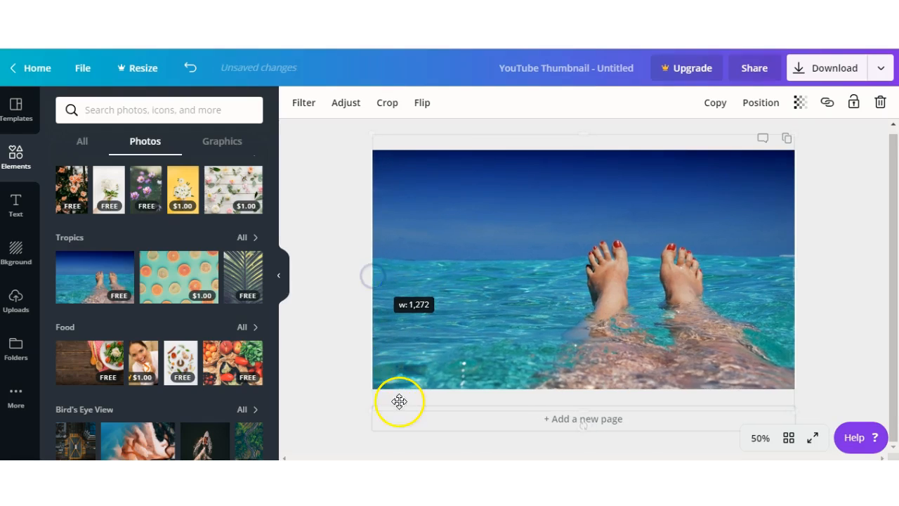
Fine-tune the photo's size and position so it covers the whole page without white edges.
left_click_drag(377, 389, 380, 403)
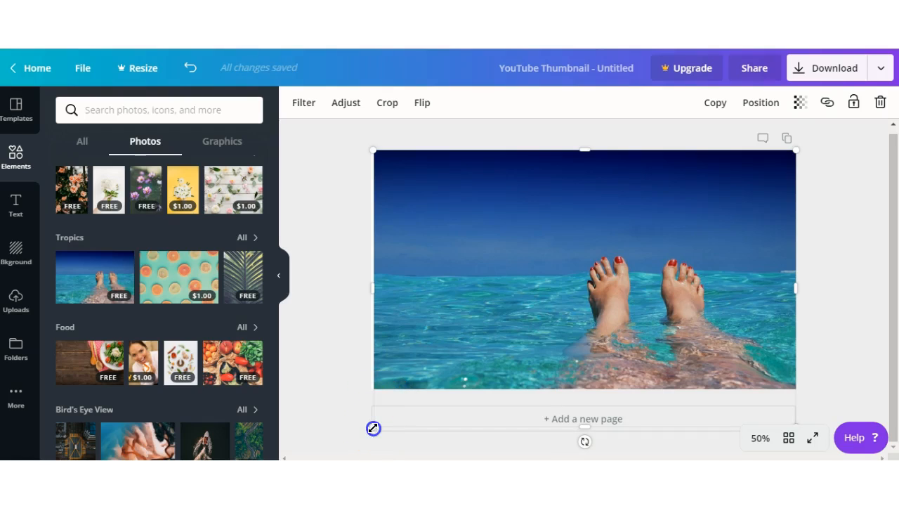
mouse_move(376, 414)
left_mouse_down()
mouse_move(383, 400)
mouse_move(362, 417)
left_mouse_up()
left_click_drag(525, 409, 508, 382)
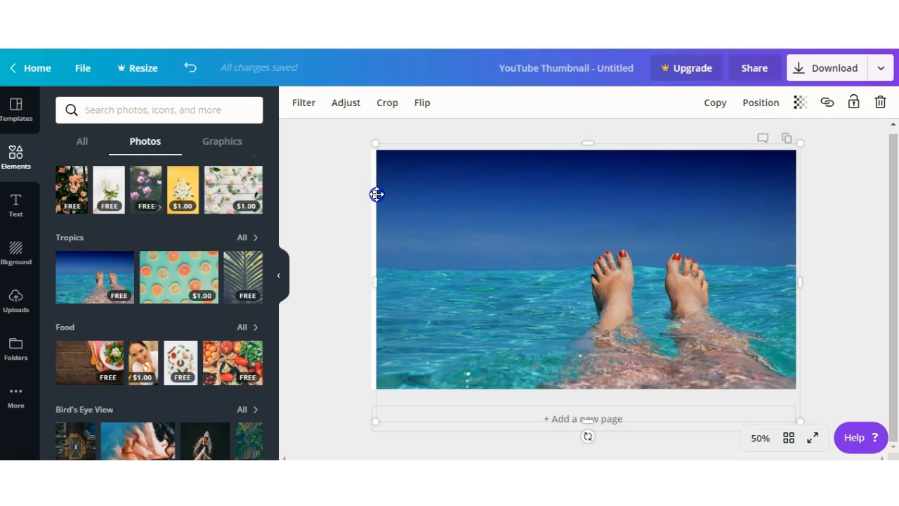
left_click_drag(375, 198, 371, 196)
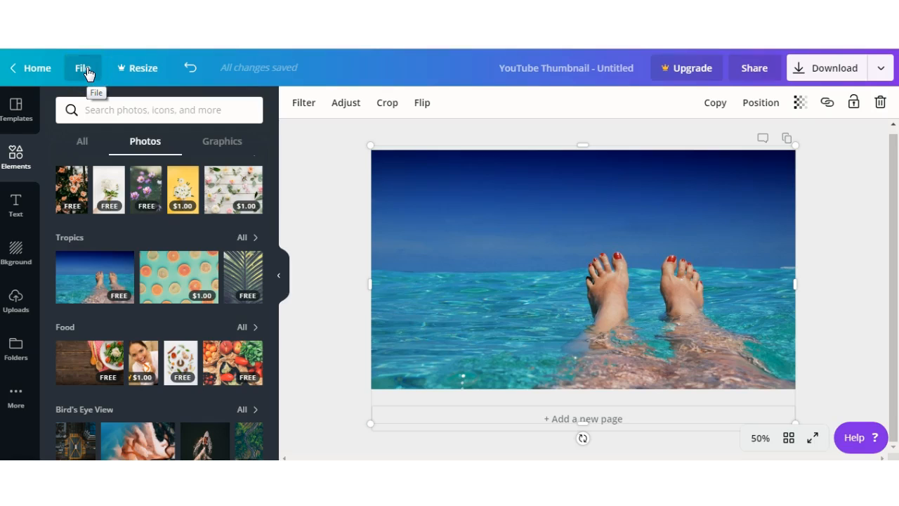
Add a heading text box over the photo and clear its placeholder text.
left_click(24, 204)
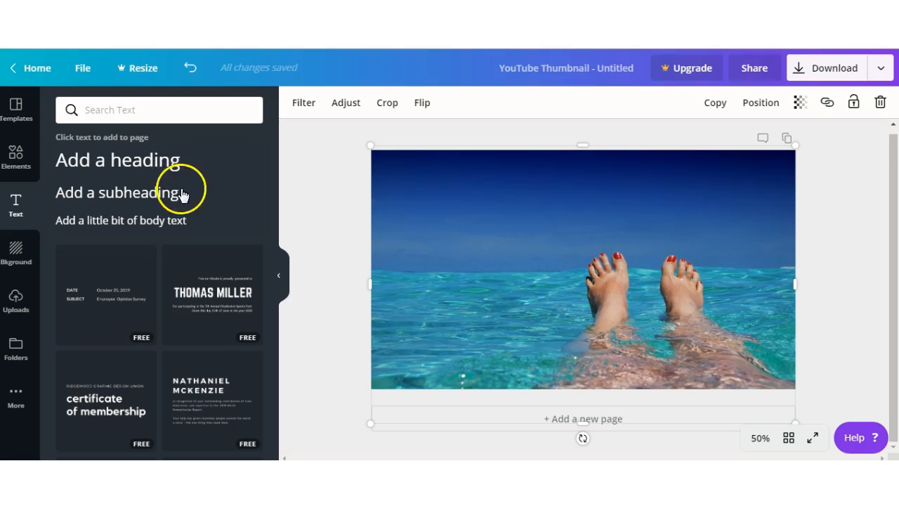
left_click(128, 166)
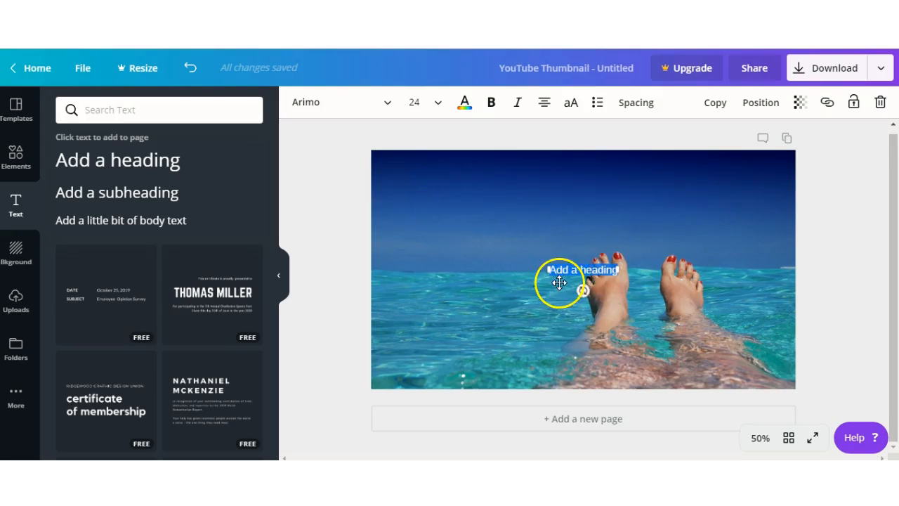
left_click(612, 276)
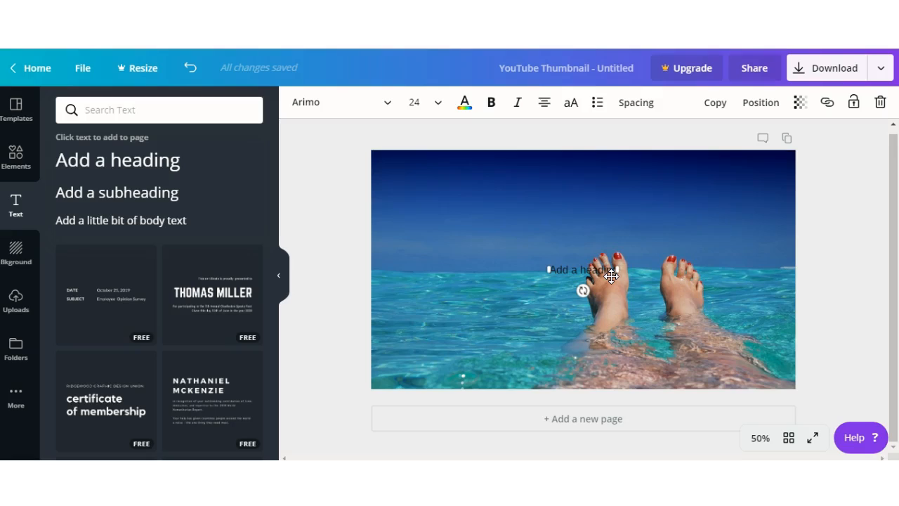
key("BackSpace")
key("BackSpace")
key("BackSpace")
key("BackSpace")
key("BackSpace")
key("BackSpace")
key("BackSpace")
key("BackSpace")
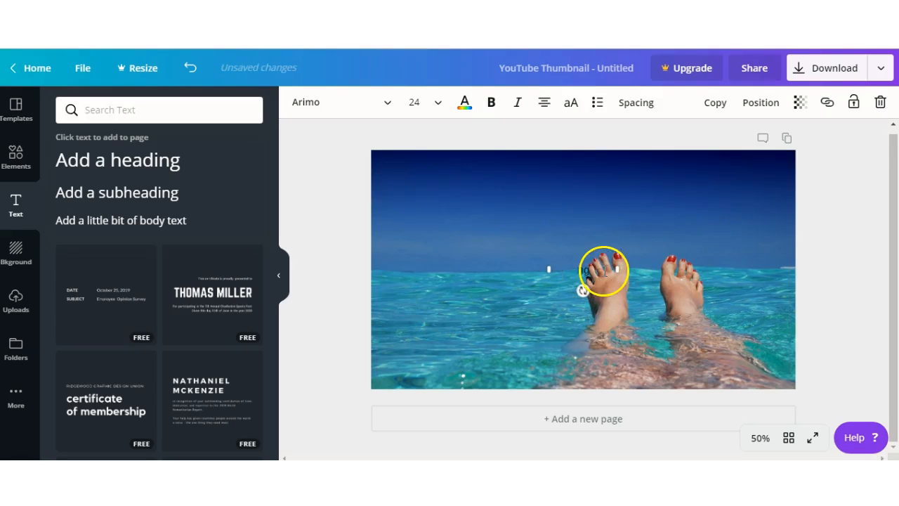
left_click(590, 274)
key("BackSpace")
key("BackSpace")
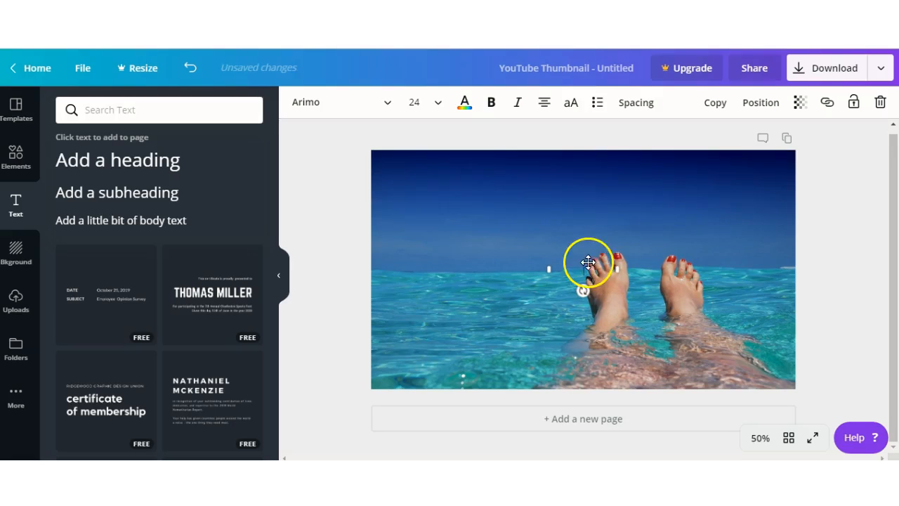
left_click(565, 271)
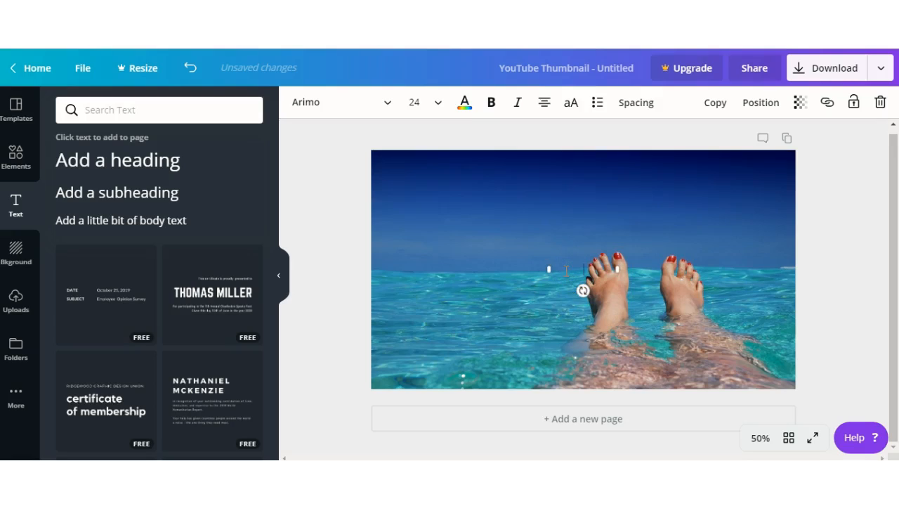
Enter "Affiliate Marketing for beginners" as the heading text.
type("Affiliate Marketing for ")
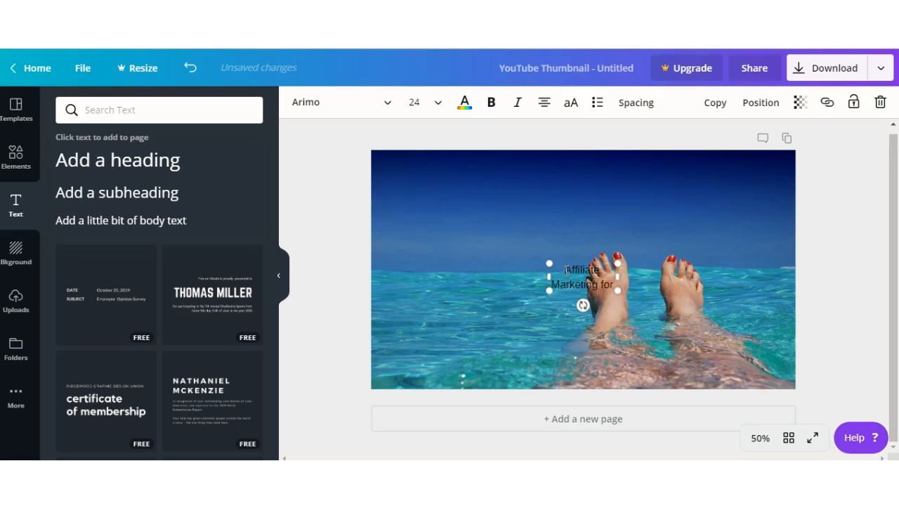
type("begin")
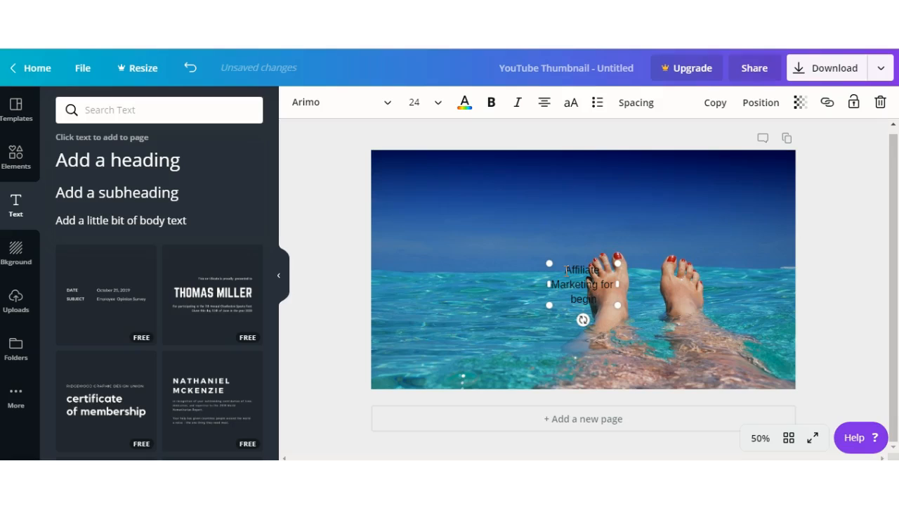
type("ners")
Enlarge the heading to a font size of 60.0 and fit it into the upper-left area of the photo.
left_click(561, 272)
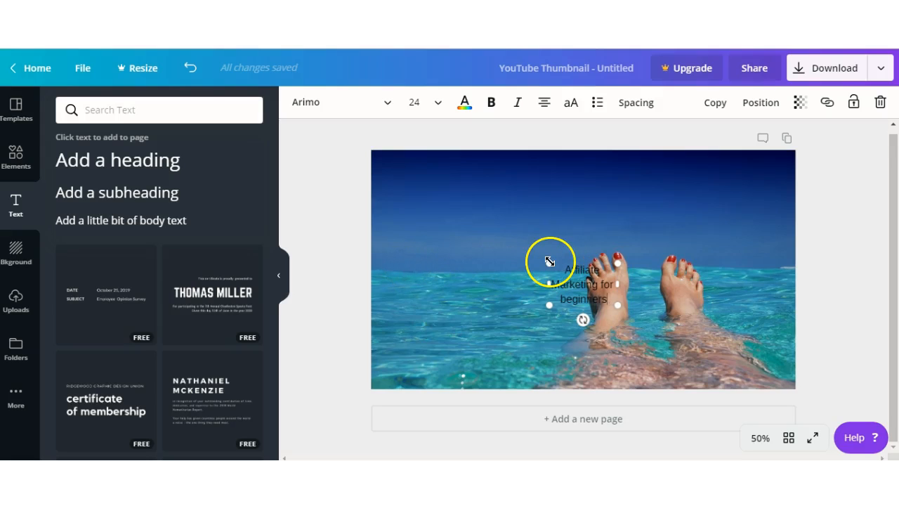
left_click_drag(549, 261, 390, 176)
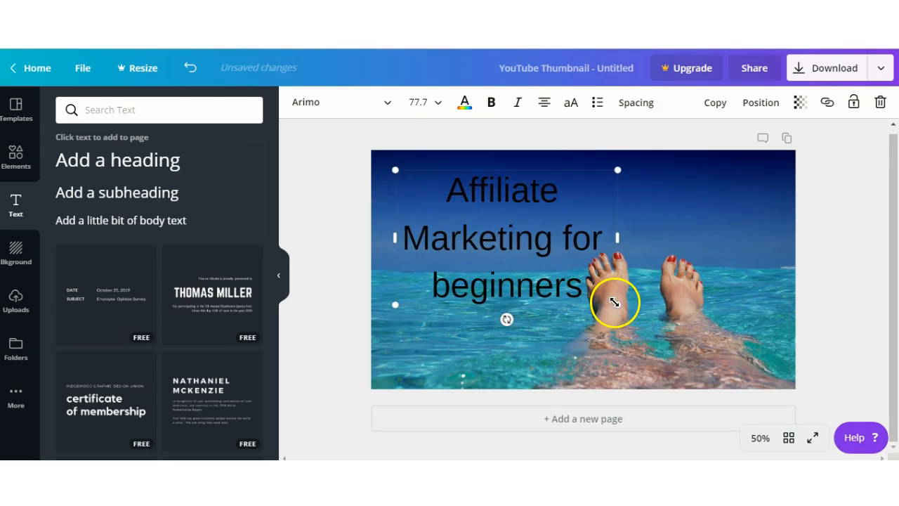
left_click_drag(615, 303, 565, 241)
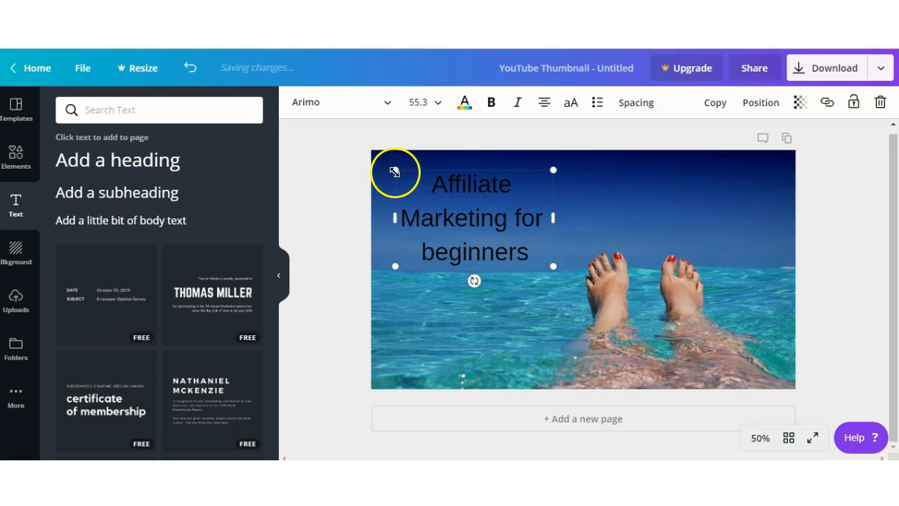
left_click_drag(392, 165, 382, 153)
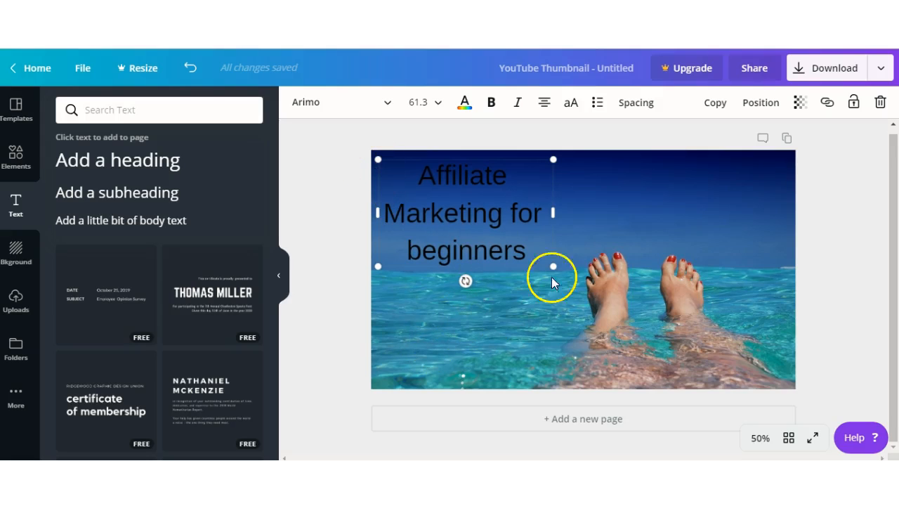
left_click_drag(554, 264, 552, 261)
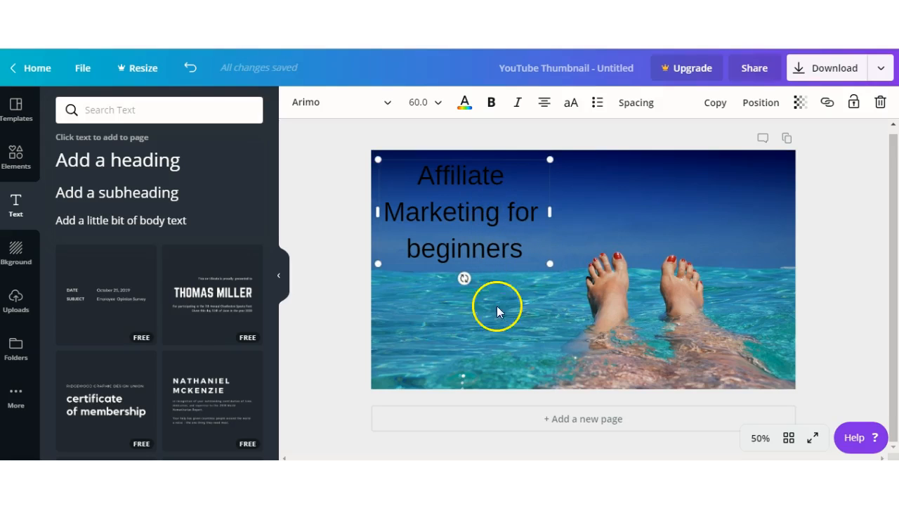
Add a subheading text box directly below the heading and clear its placeholder text.
left_click(152, 199)
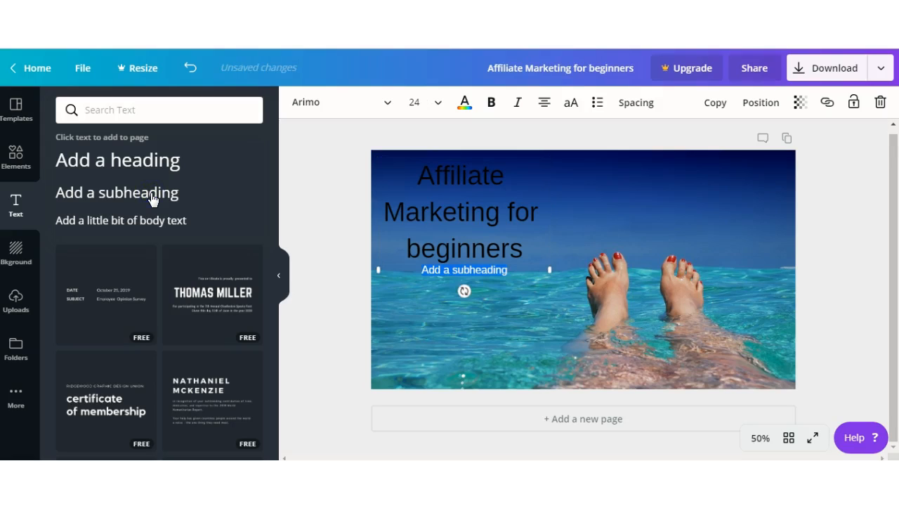
left_click(513, 273)
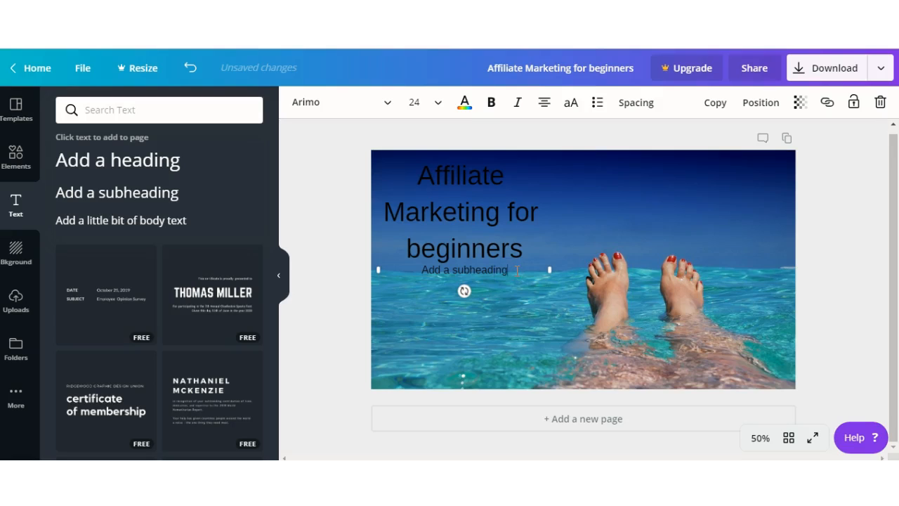
left_click(519, 271)
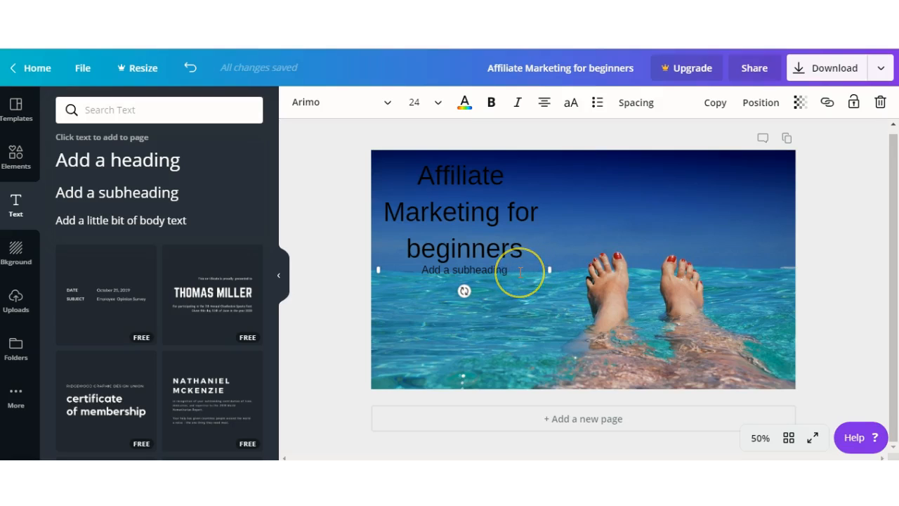
key("BackSpace")
key("BackSpace")
key("BackSpace")
key("BackSpace")
key("BackSpace")
key("BackSpace")
key("BackSpace")
key("BackSpace")
key("BackSpace")
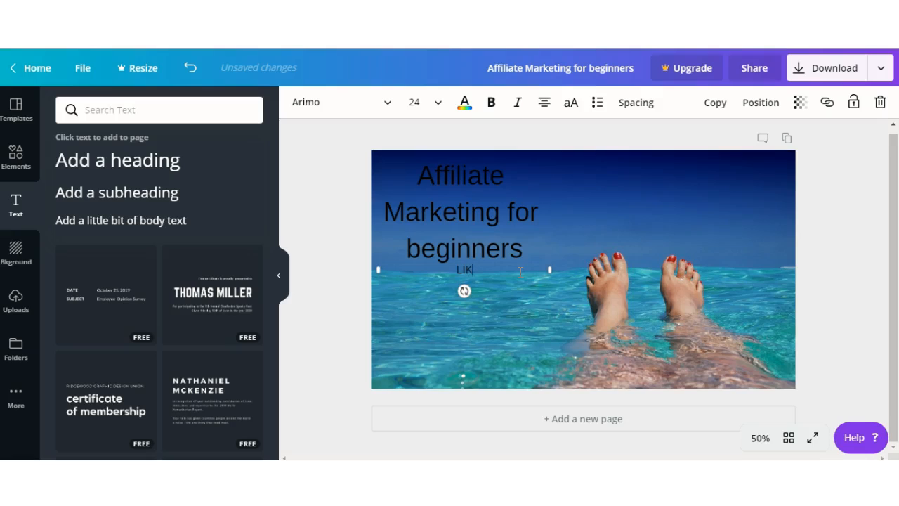
Enter "LIKE A BOSS" as the subheading text and set its font size to 42.
type("LIKE A BOSS")
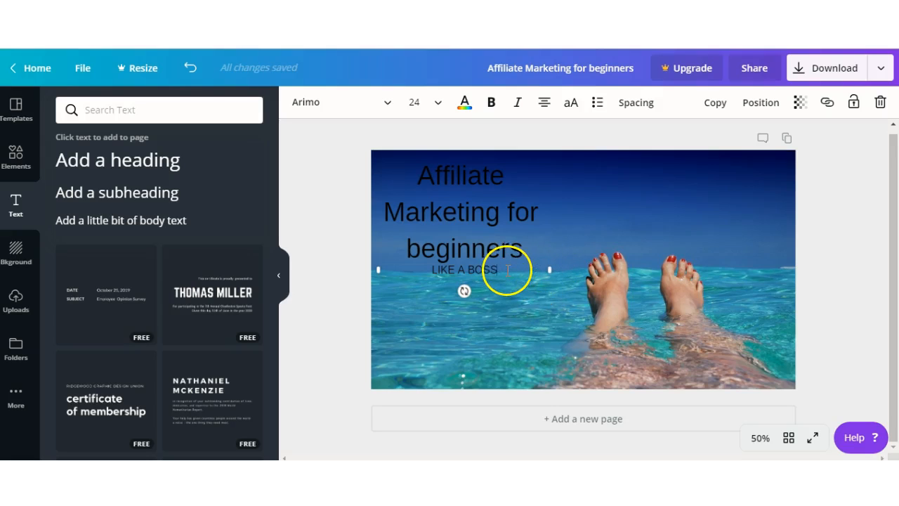
left_click(432, 105)
left_click(431, 349)
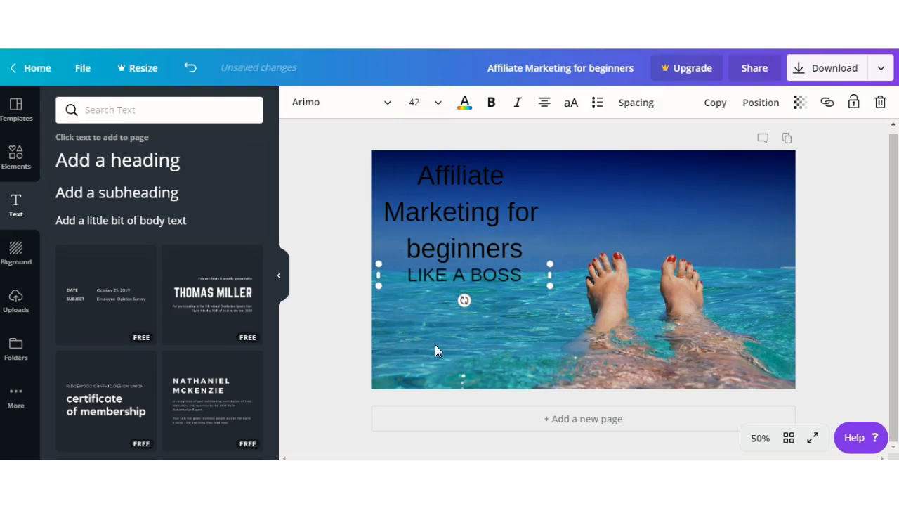
Resize the subheading to a font size of 42.7 and move it slightly lower beneath the heading.
left_click(549, 284)
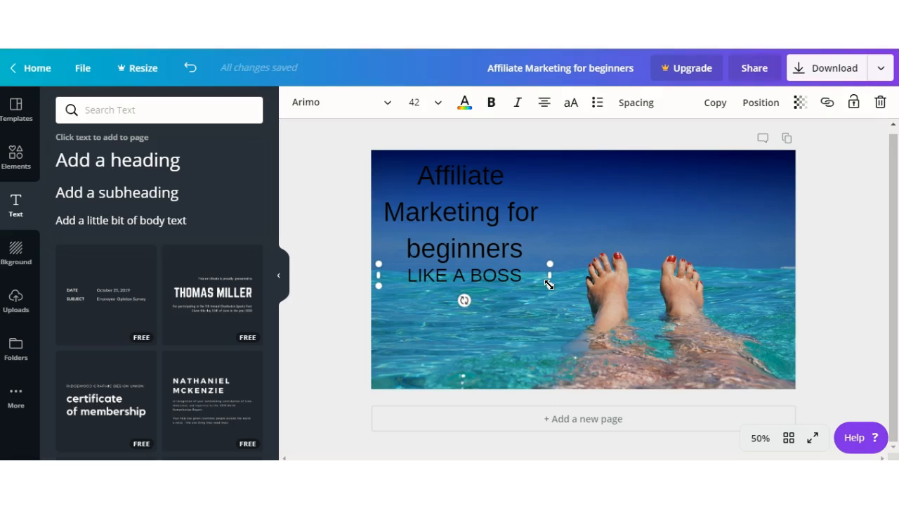
left_click_drag(549, 283, 552, 297)
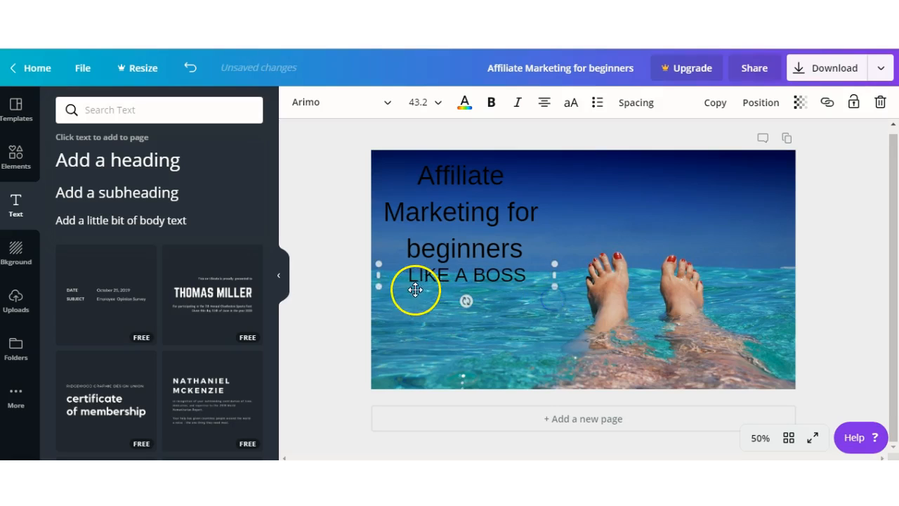
mouse_move(379, 286)
left_mouse_down()
mouse_move(382, 303)
mouse_move(381, 280)
left_mouse_up()
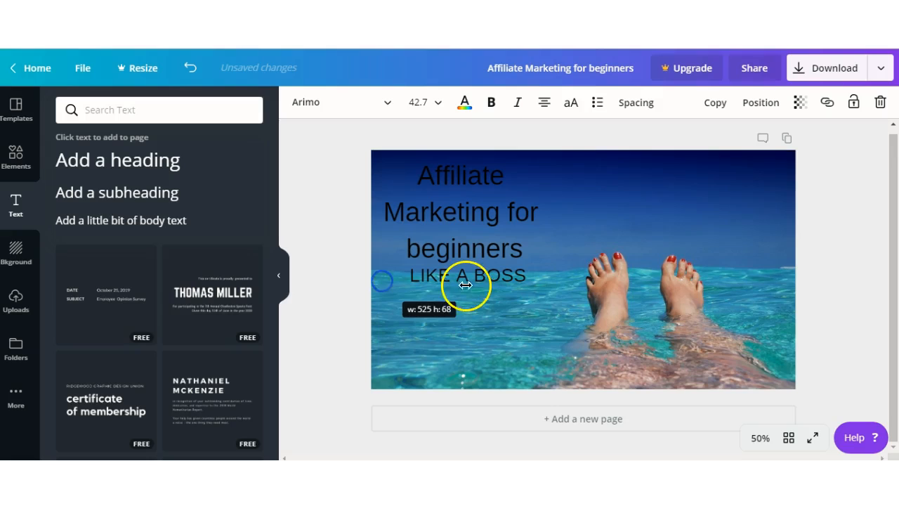
mouse_move(538, 285)
left_mouse_down()
mouse_move(545, 310)
mouse_move(536, 295)
left_mouse_up()
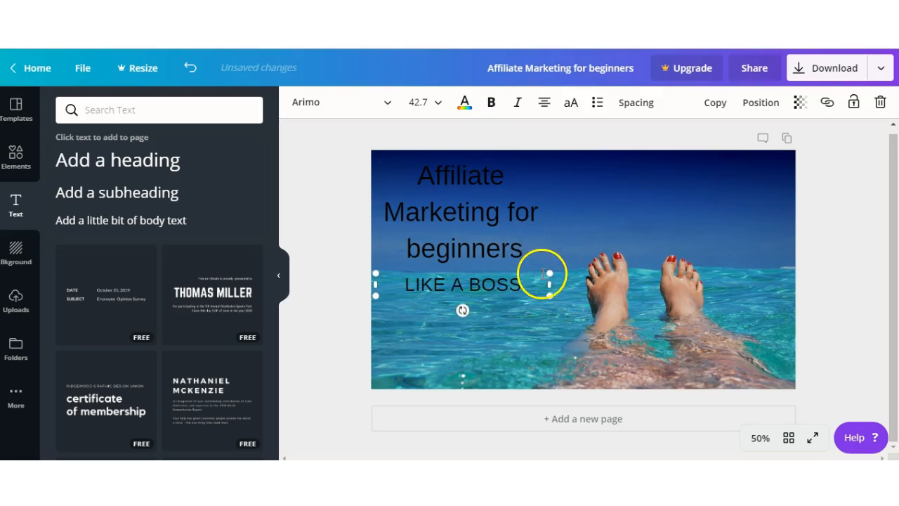
Add a colon after "beginners" at the end of the heading.
left_click(528, 240)
left_click(529, 240)
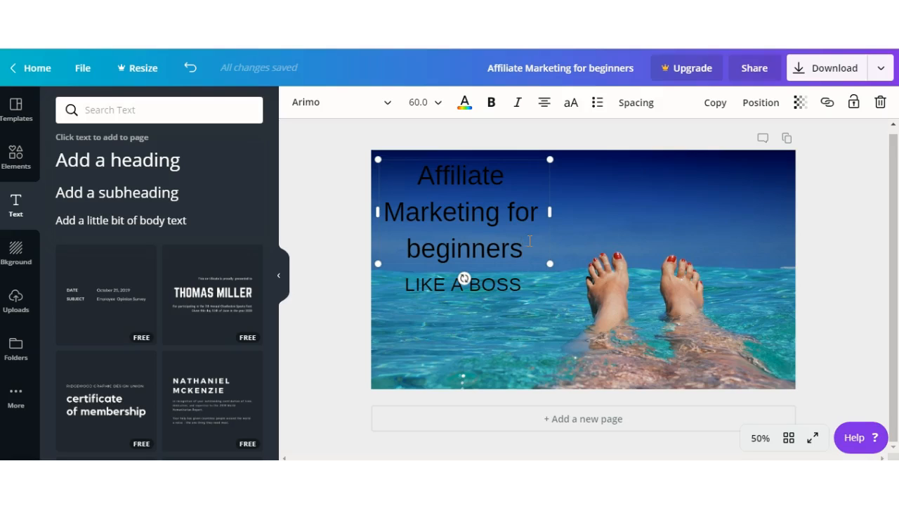
type(":")
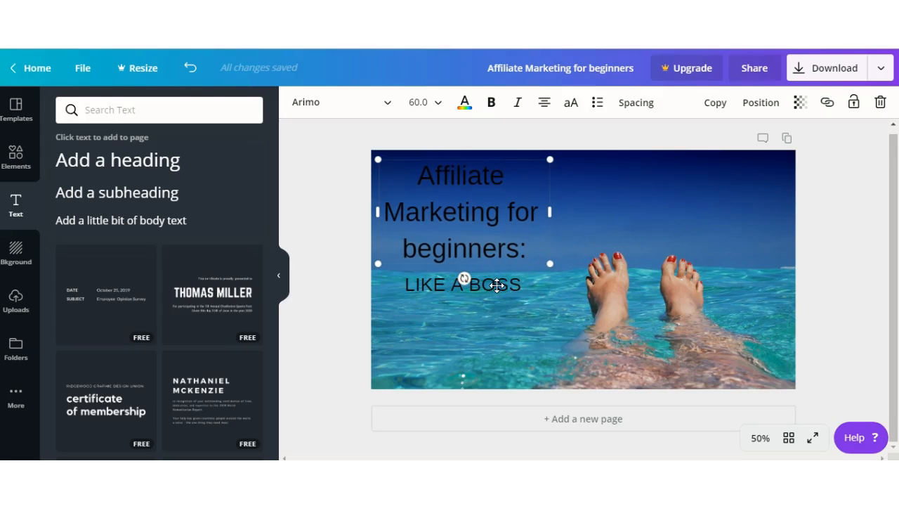
Format the whole "LIKE A BOSS" subheading in bold and italic.
left_click(418, 291)
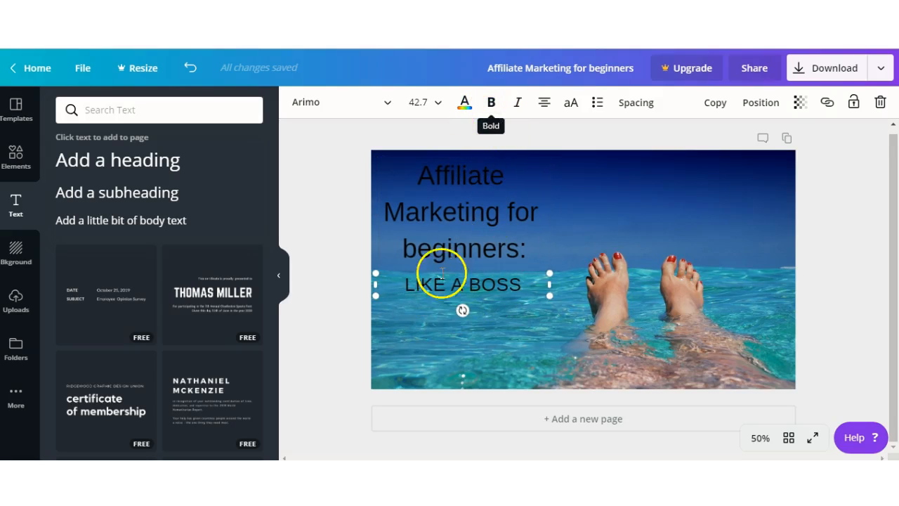
left_click_drag(397, 282, 523, 286)
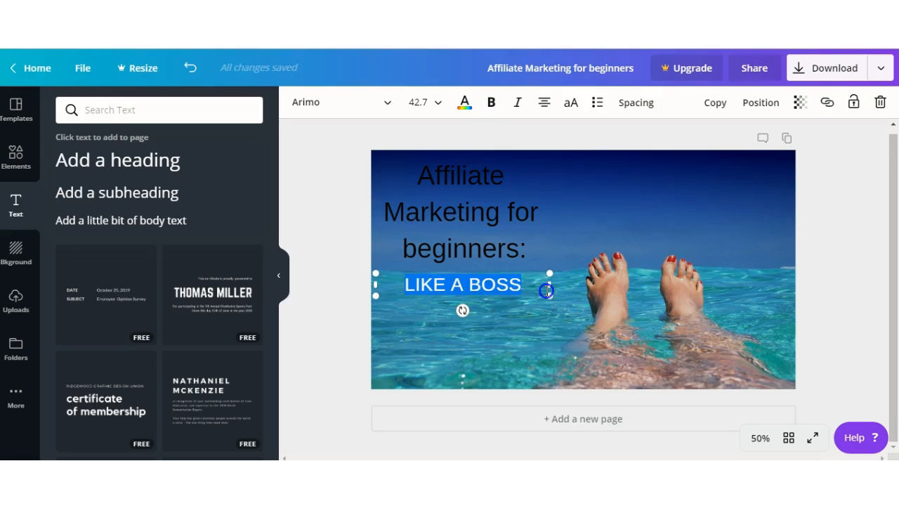
left_click(492, 103)
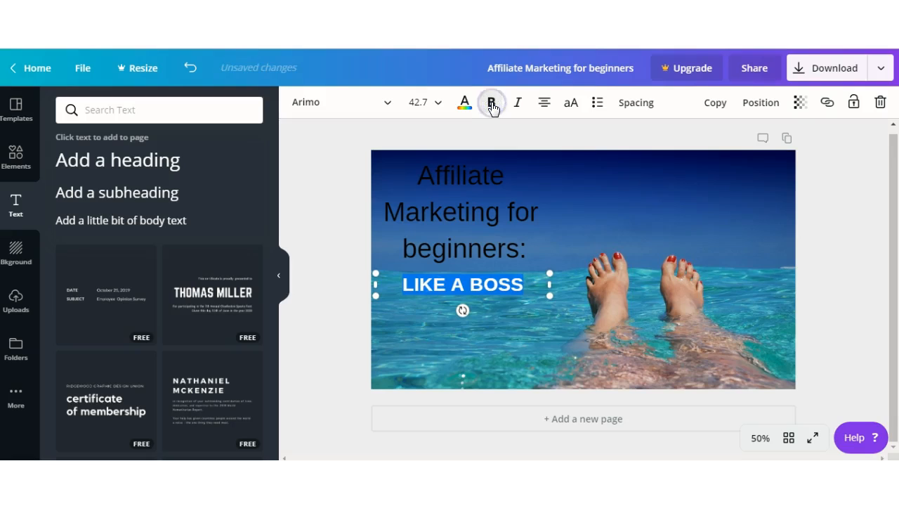
left_click(518, 103)
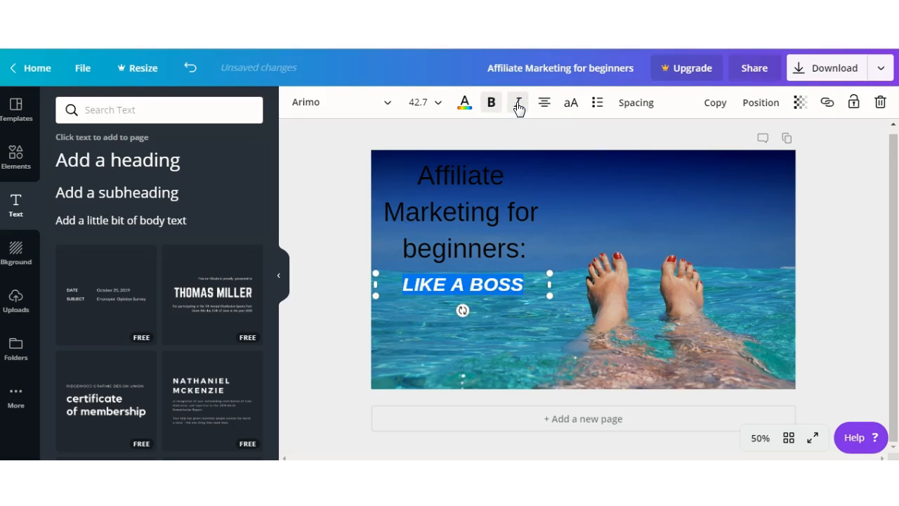
left_click(513, 131)
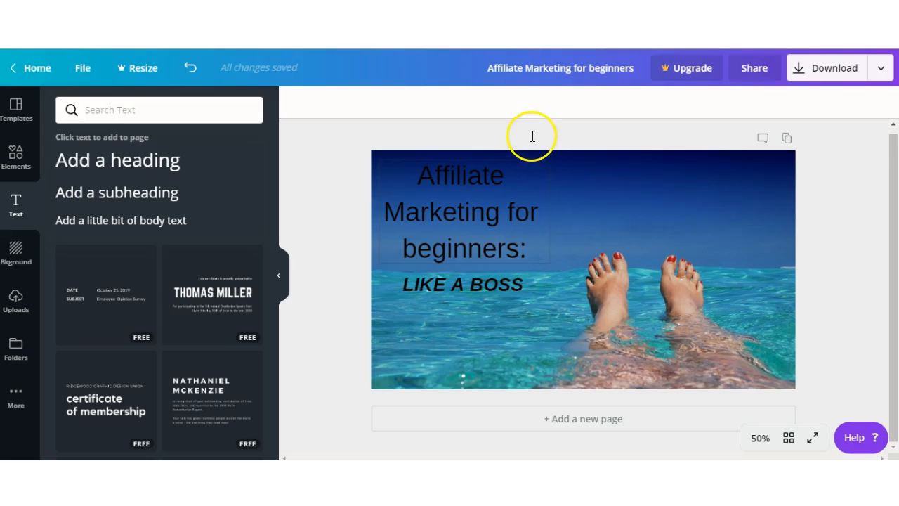
Recolor the heading text, trying coral, pink and purple from the default colors before settling on orange.
left_click(449, 184)
left_click(464, 103)
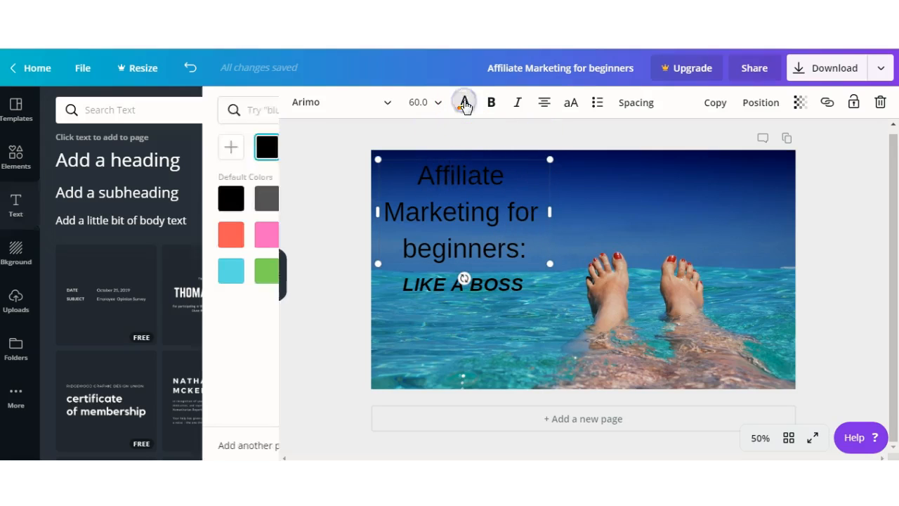
left_click(68, 235)
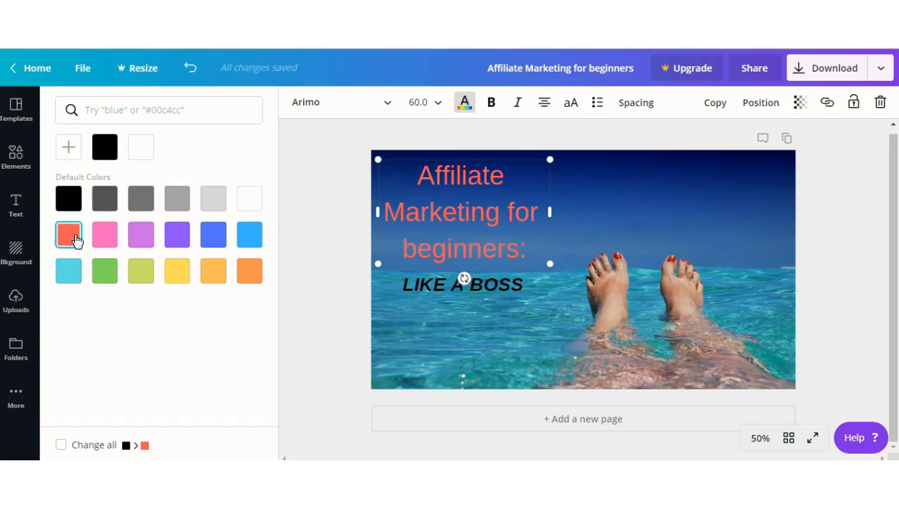
left_click(98, 239)
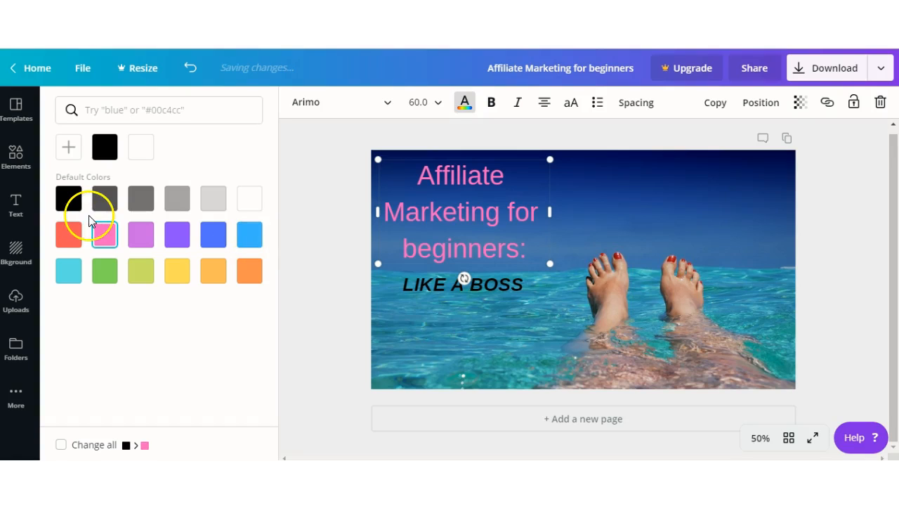
left_click(141, 239)
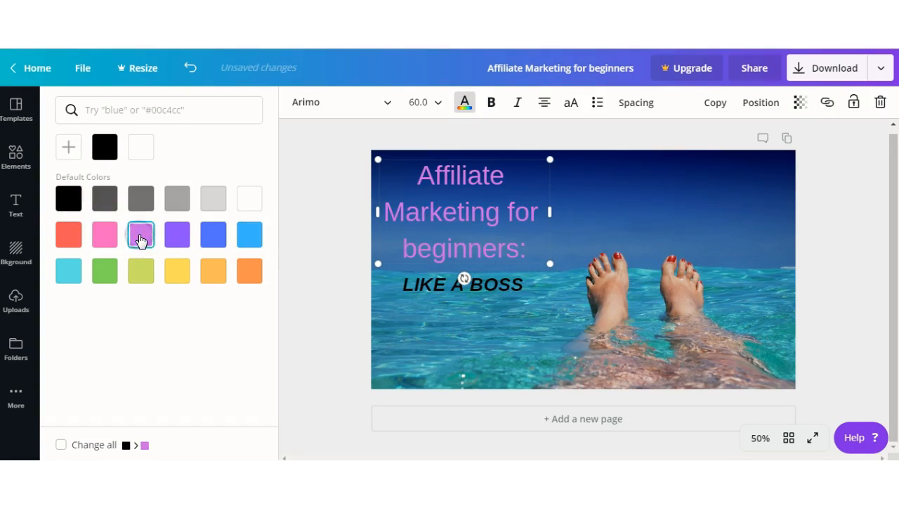
left_click(99, 240)
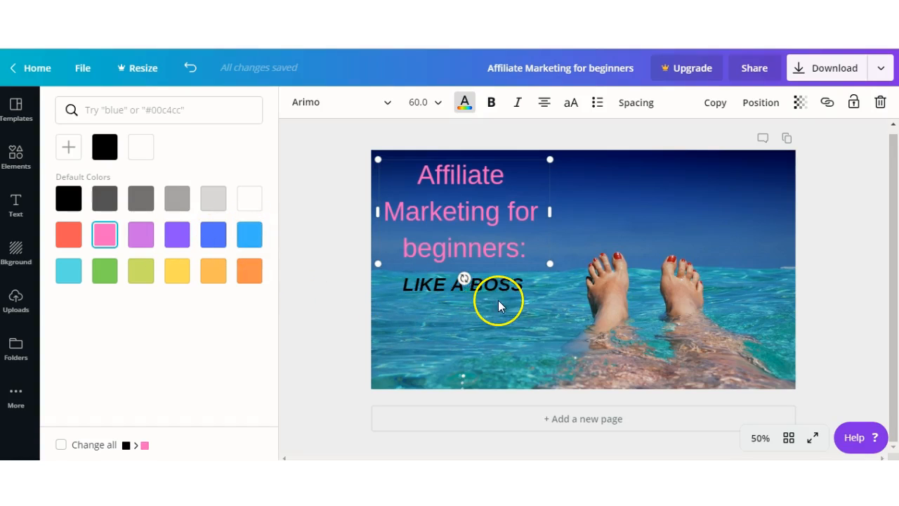
left_click(69, 235)
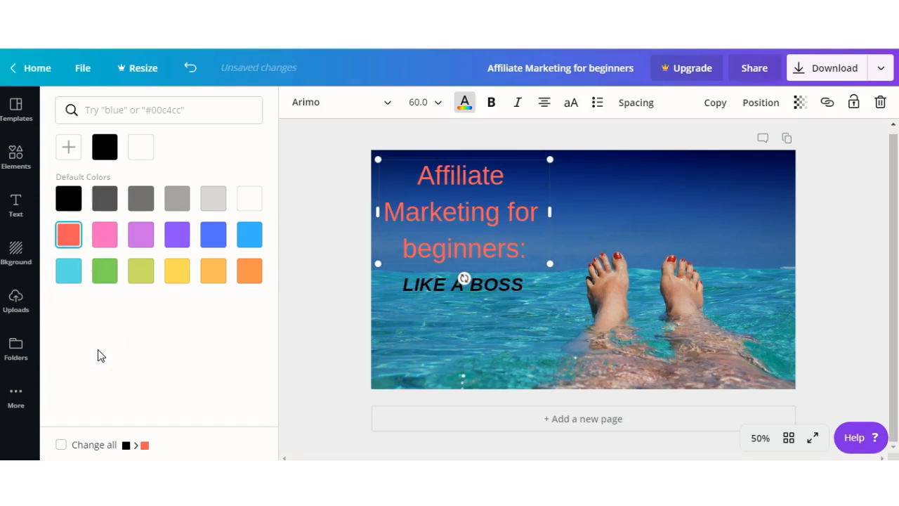
left_click(104, 235)
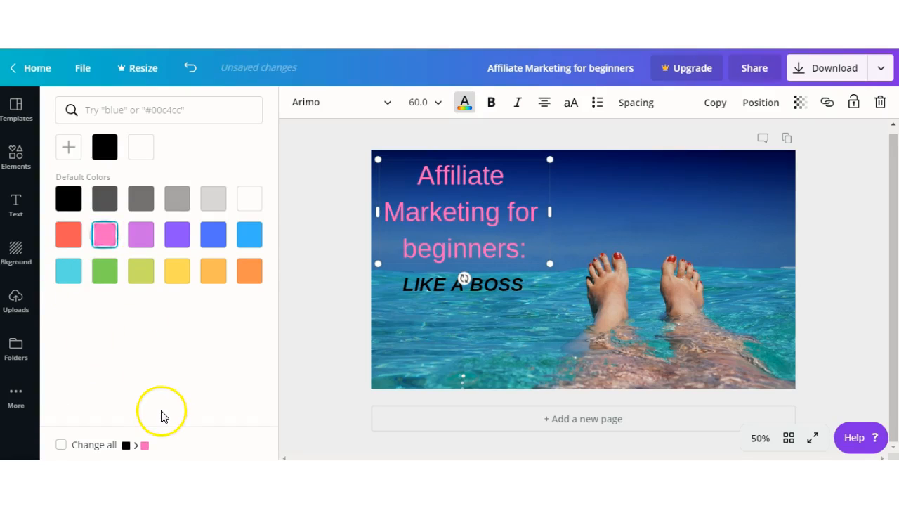
left_click(177, 236)
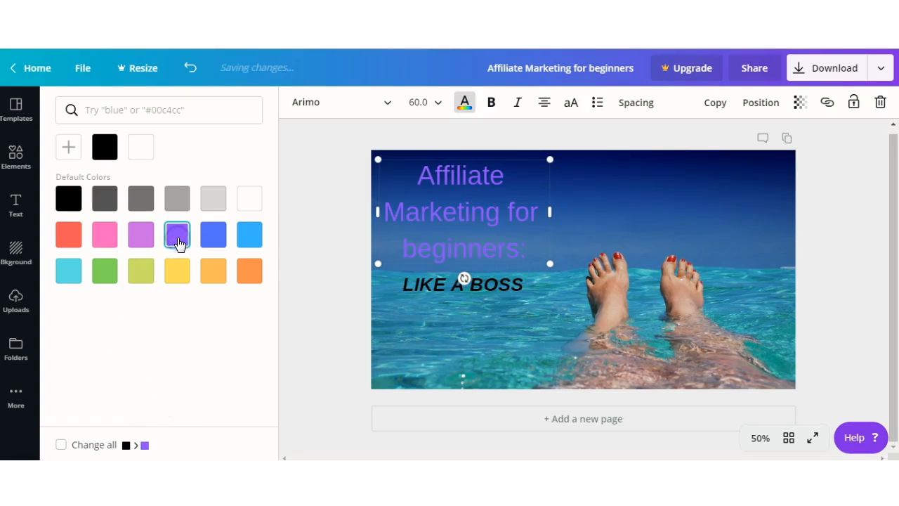
left_click(247, 275)
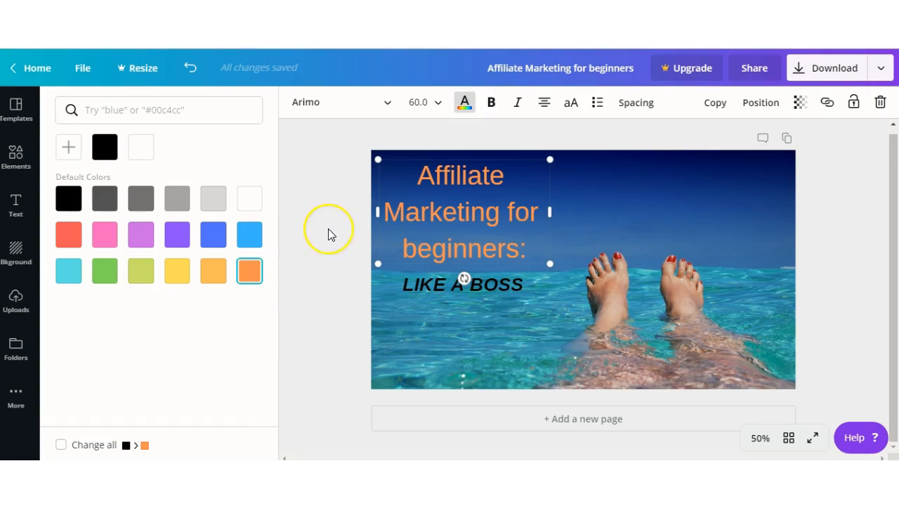
left_click(336, 156)
left_click(345, 273)
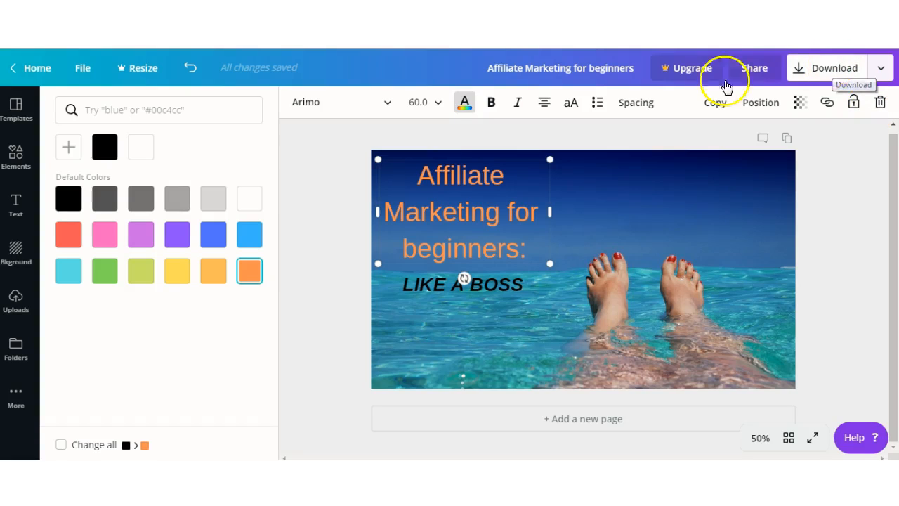
Save the thumbnail design and download it as a PNG file.
left_click(83, 70)
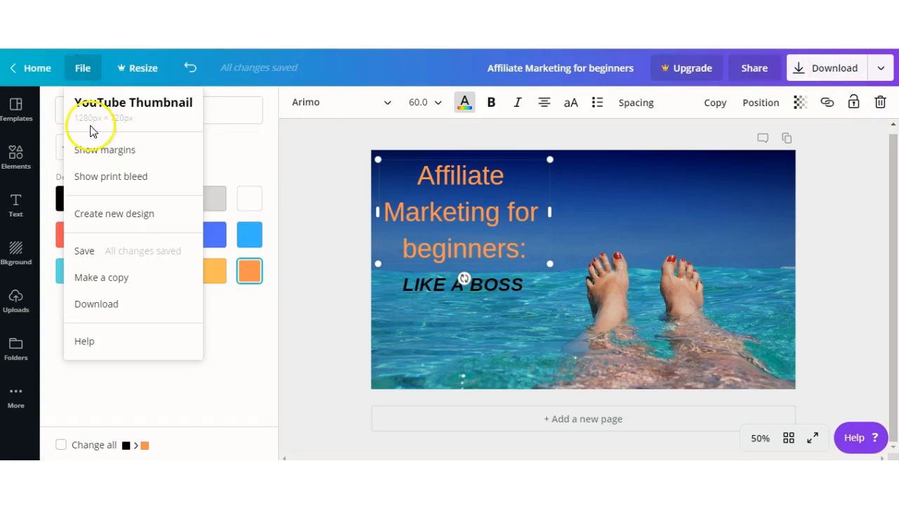
left_click(100, 251)
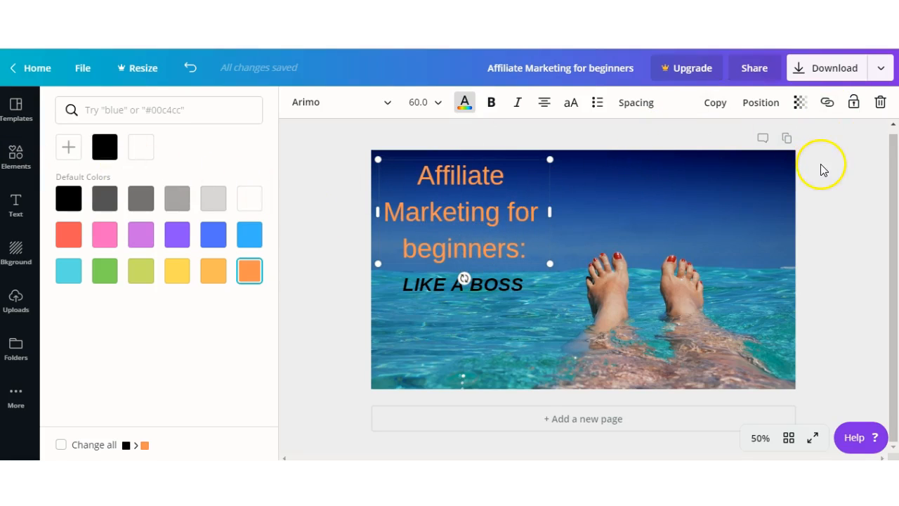
left_click(832, 74)
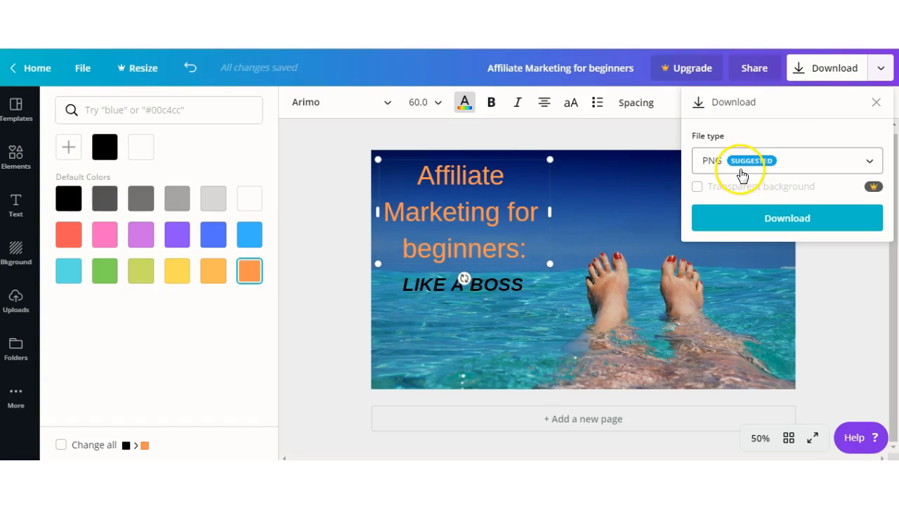
left_click(799, 223)
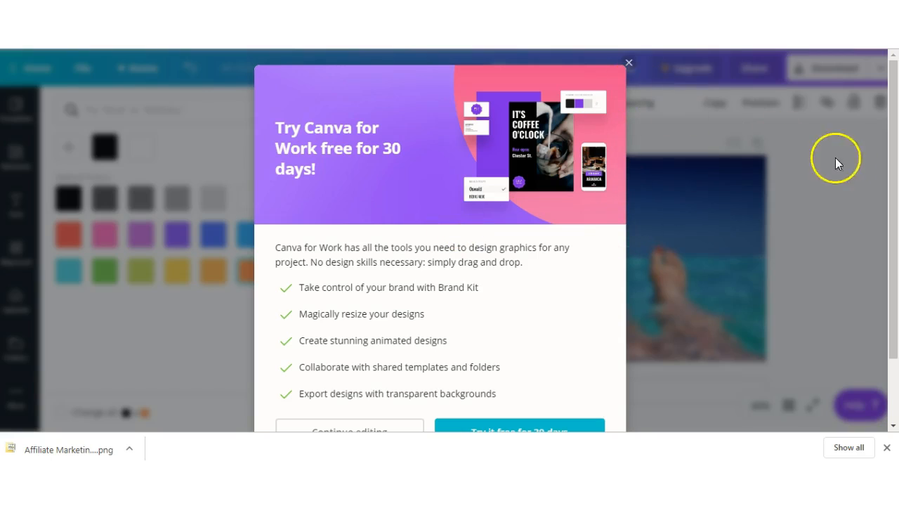
Dismiss the Canva for Work 30-day trial offer and return to the design.
left_click_drag(890, 198, 894, 254)
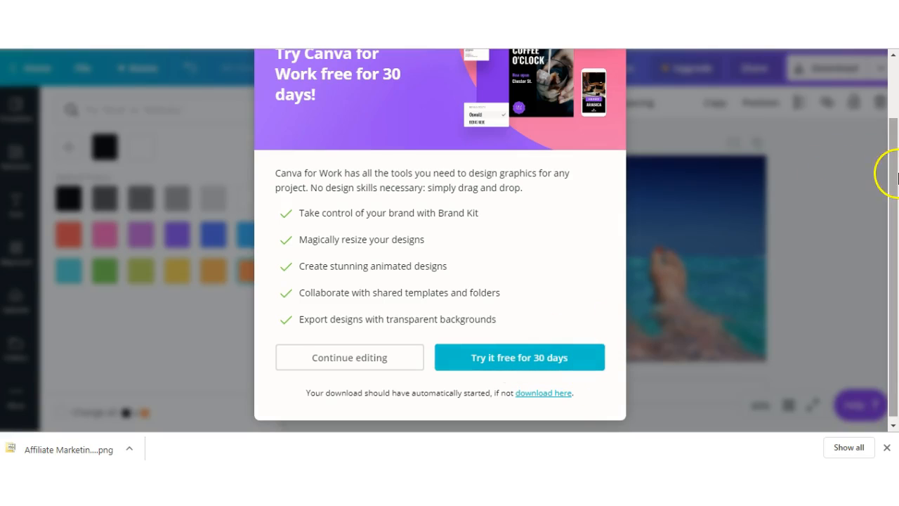
left_click_drag(892, 189, 892, 90)
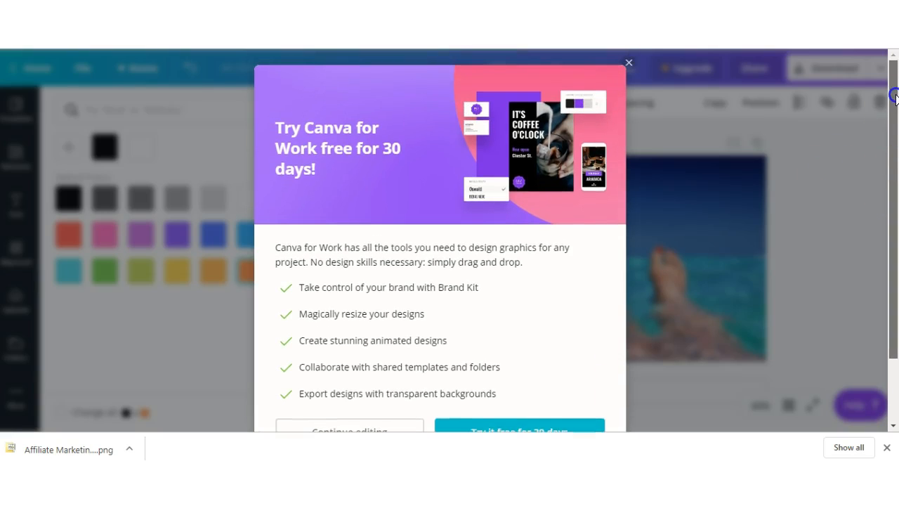
left_click(628, 64)
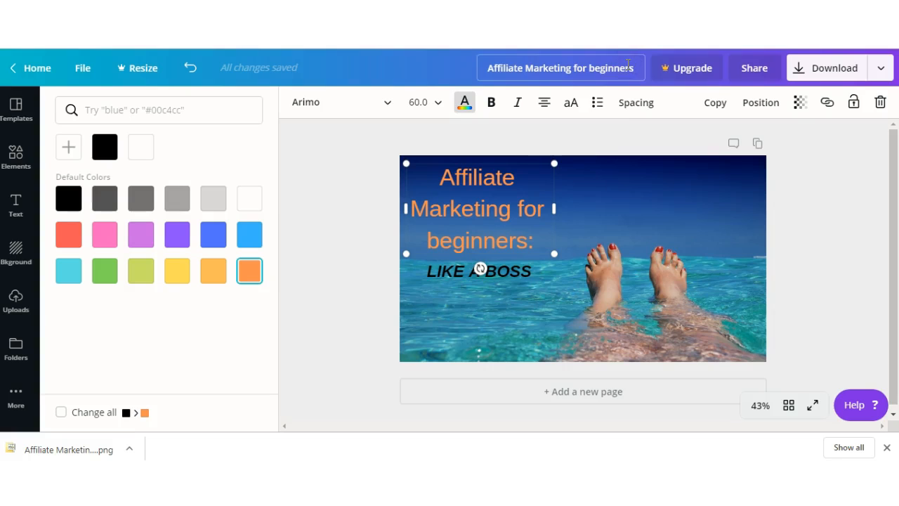